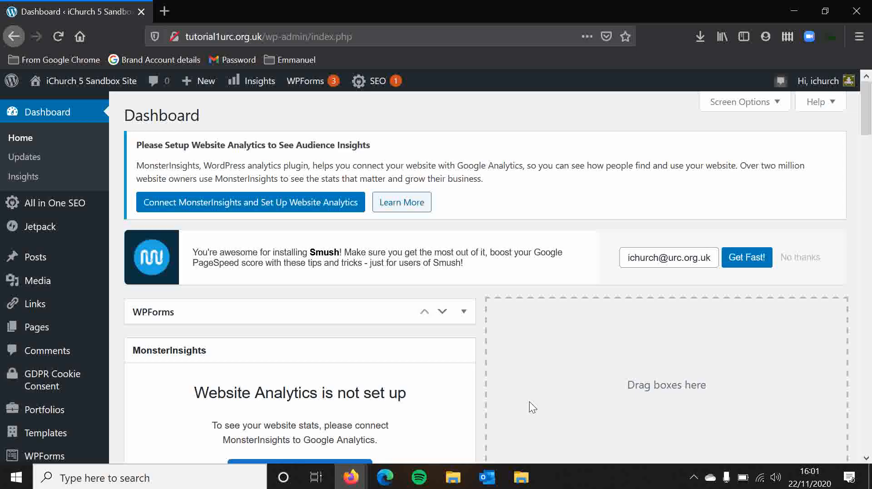
- Open the site's Media Library and look through the stored images, documents and audio files
{"action": "mouse_move", "coordinate": [34, 285]}
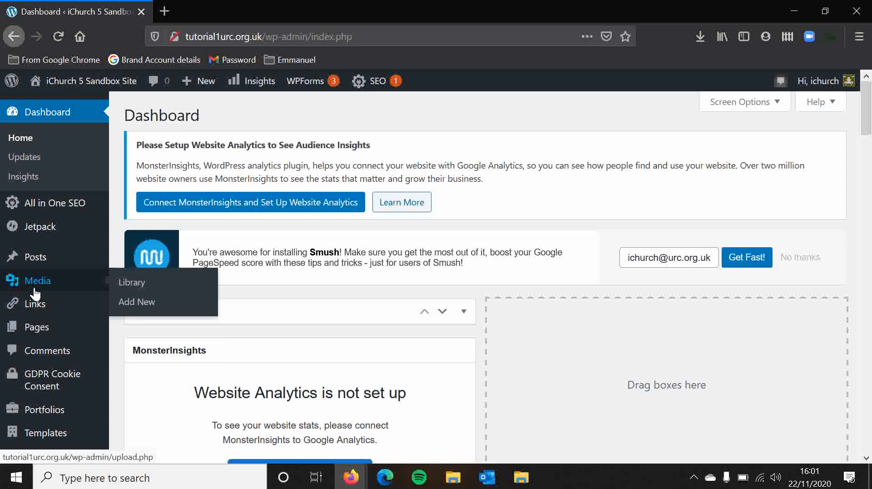
{"action": "left_click", "coordinate": [34, 284]}
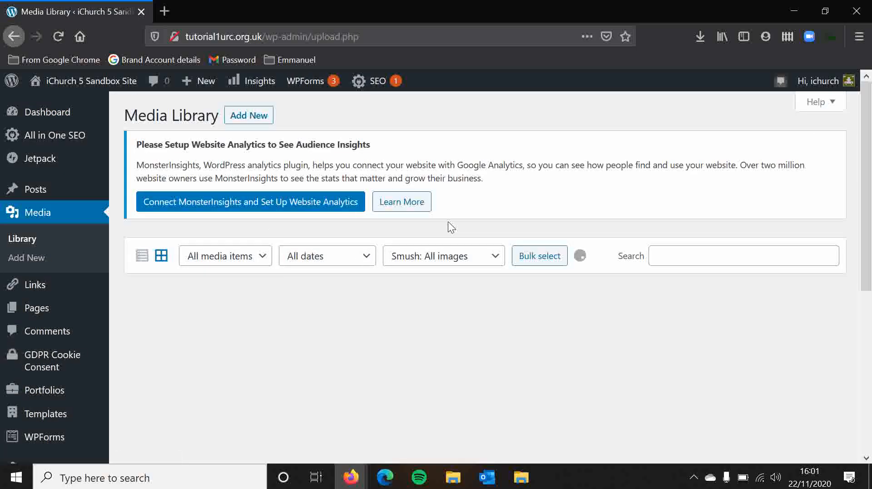
{"action": "scroll", "coordinate": [448, 221], "scroll_direction": "down", "scroll_amount": 10}
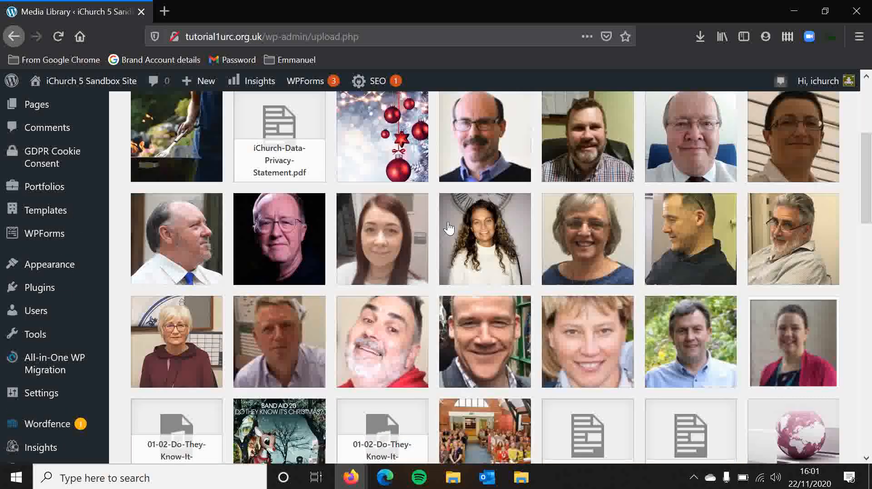
{"action": "scroll", "coordinate": [448, 227], "scroll_direction": "up", "scroll_amount": 6}
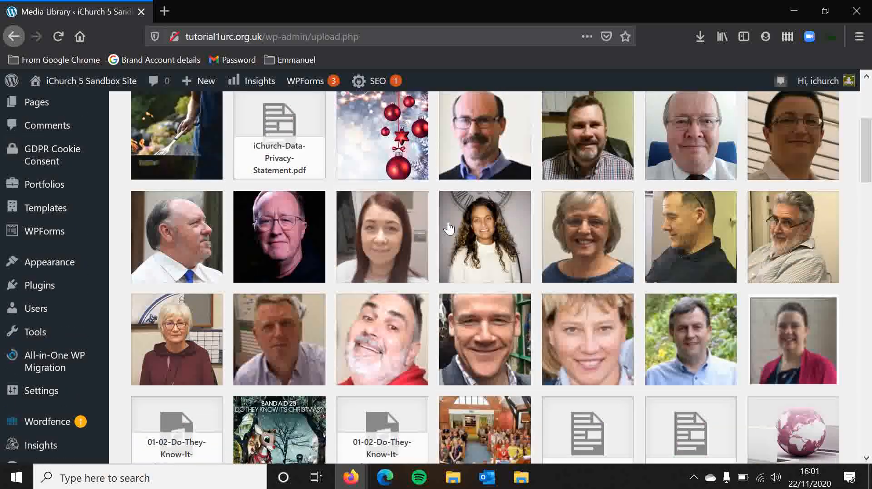
{"action": "scroll", "coordinate": [448, 227], "scroll_direction": "down", "scroll_amount": 1}
{"action": "scroll", "coordinate": [448, 227], "scroll_direction": "up", "scroll_amount": 1}
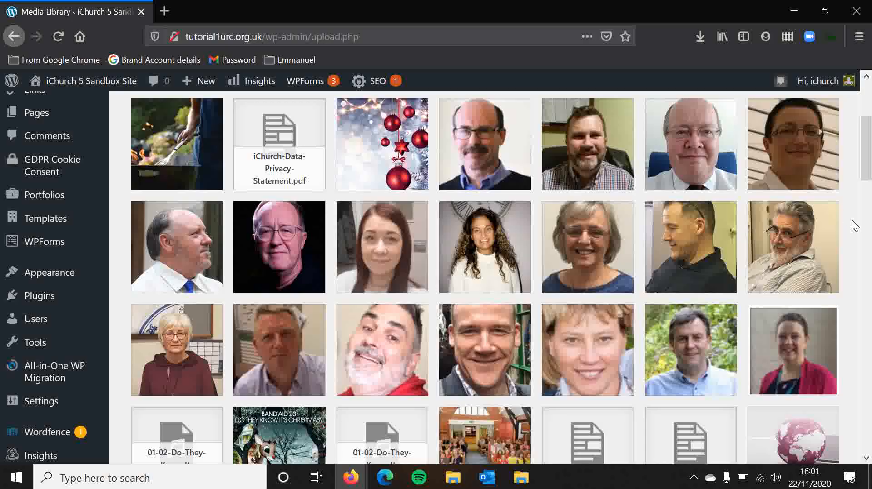
{"action": "scroll", "coordinate": [855, 226], "scroll_direction": "down", "scroll_amount": 5}
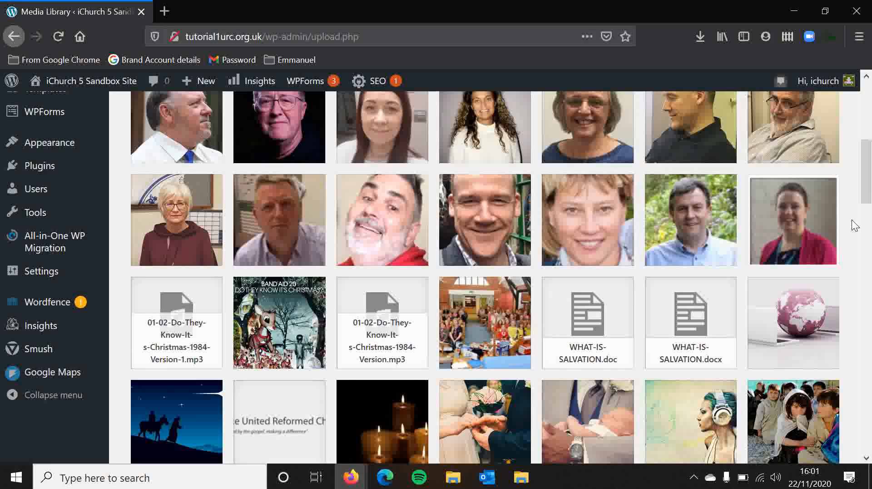
{"action": "scroll", "coordinate": [852, 224], "scroll_direction": "down", "scroll_amount": 4}
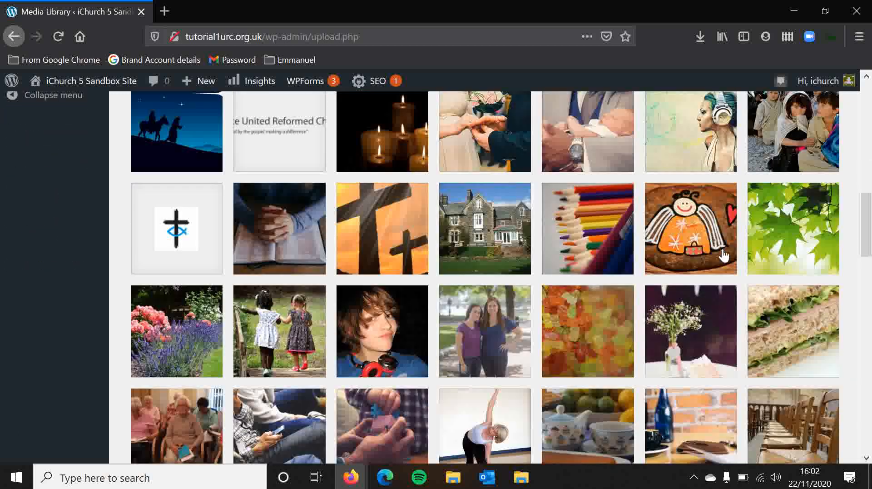
{"action": "scroll", "coordinate": [845, 238], "scroll_direction": "down", "scroll_amount": 4}
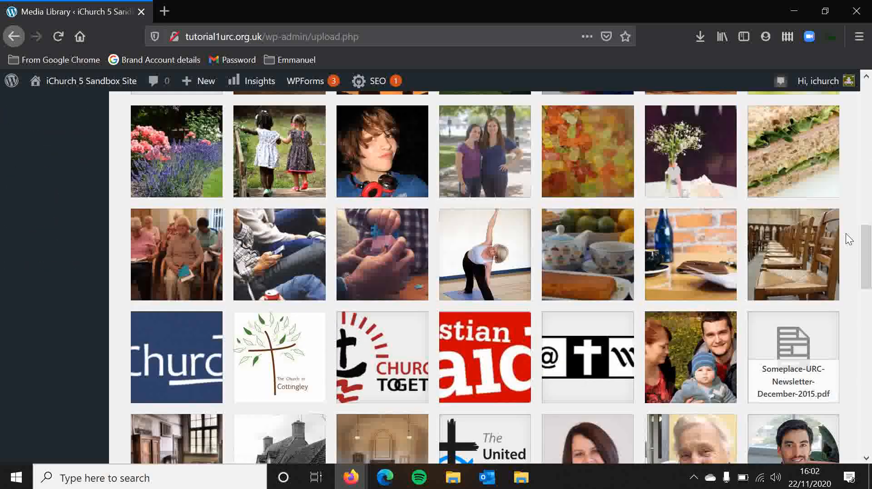
{"action": "scroll", "coordinate": [849, 239], "scroll_direction": "up", "scroll_amount": 15}
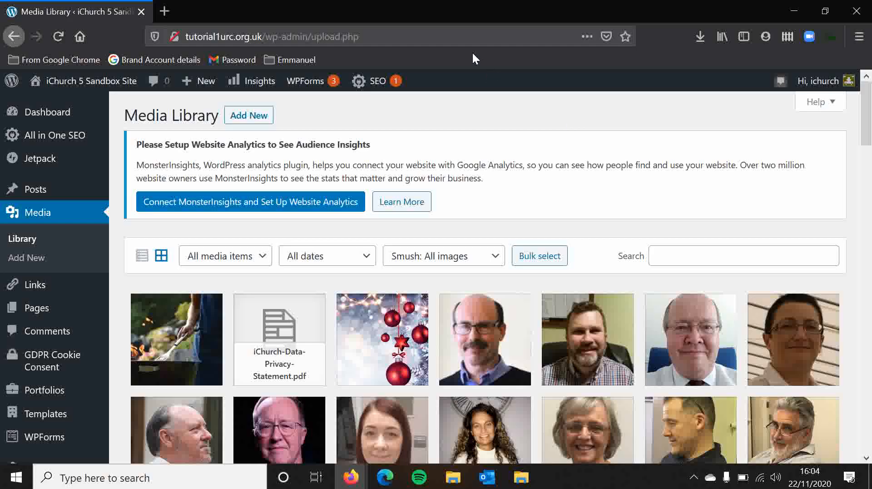
- Open YouTube in a new browser tab and search for the tutorial creator's channel by name
{"action": "left_click", "coordinate": [165, 11]}
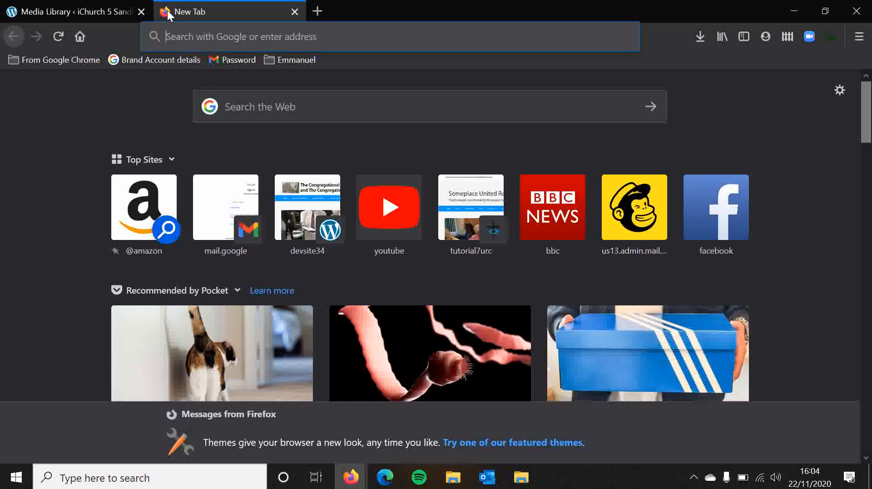
{"action": "type", "text": "youtube.com/"}
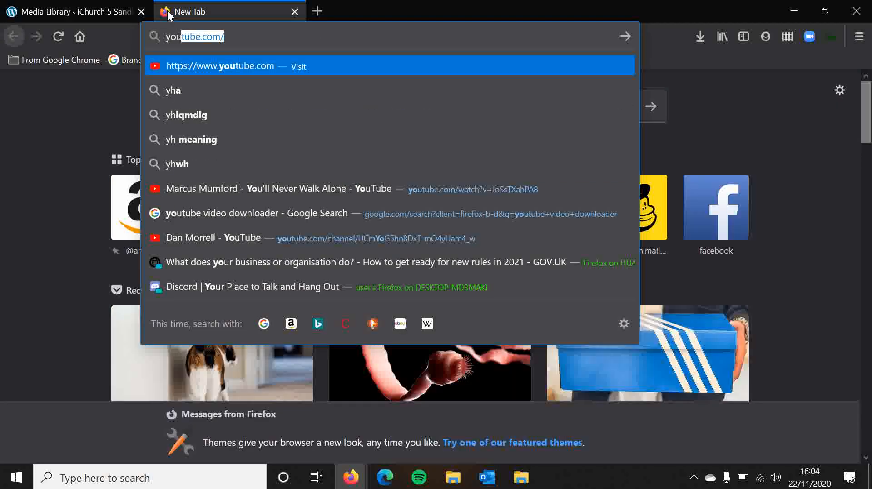
{"action": "key", "text": "Return"}
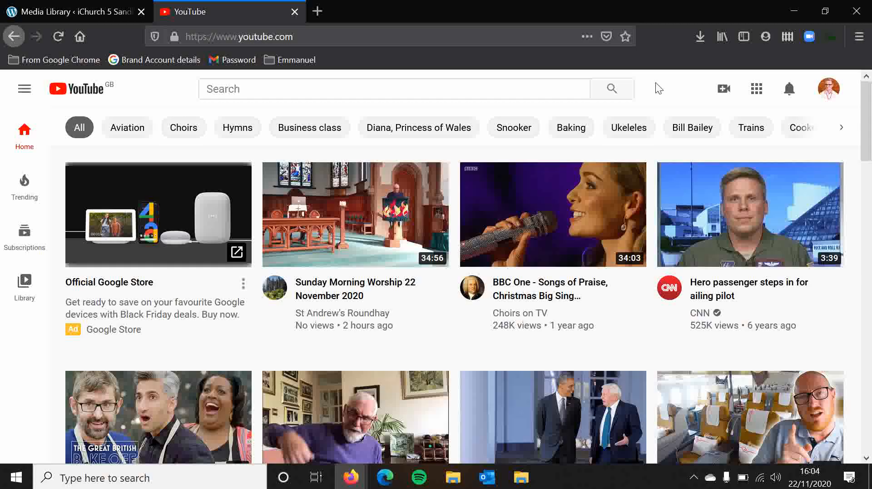
{"action": "left_click", "coordinate": [418, 93]}
{"action": "type", "text": "dan morrell"}
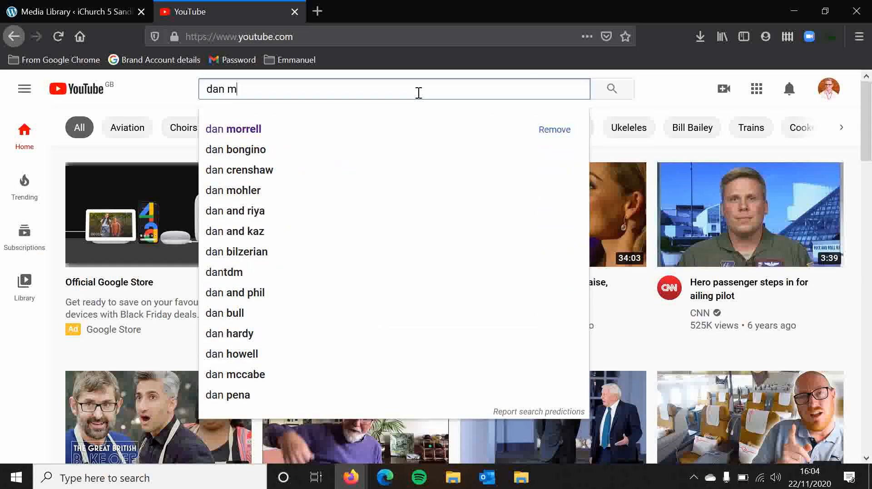
{"action": "key", "text": "Return"}
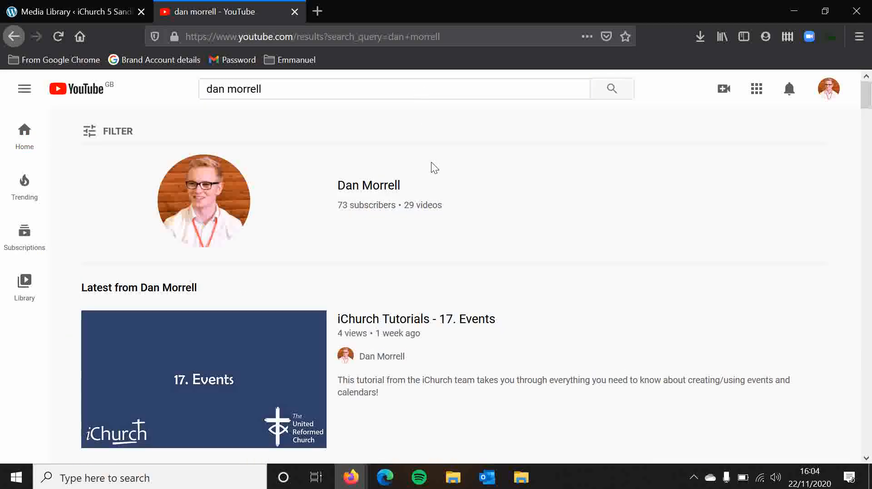
- Open the video "iChurch Tutorials - 17. Events" with playback paused and bring up its embed code
{"action": "scroll", "coordinate": [385, 299], "scroll_direction": "down", "scroll_amount": 1}
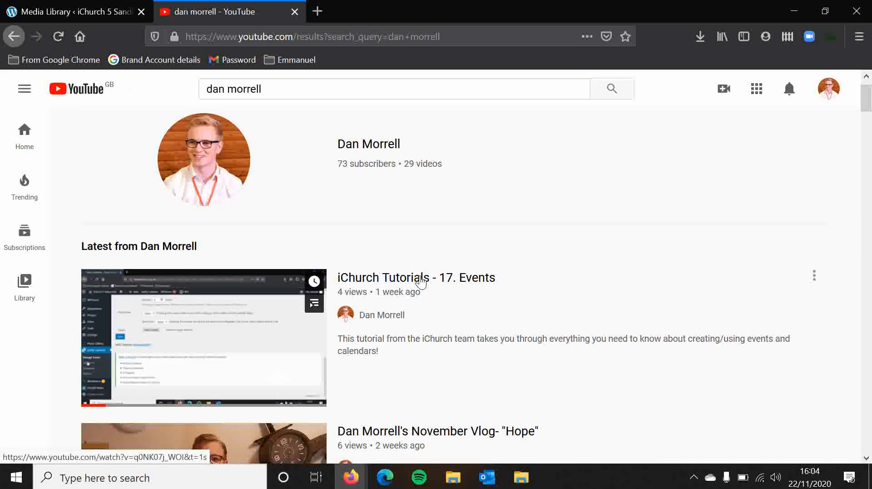
{"action": "left_click", "coordinate": [421, 279]}
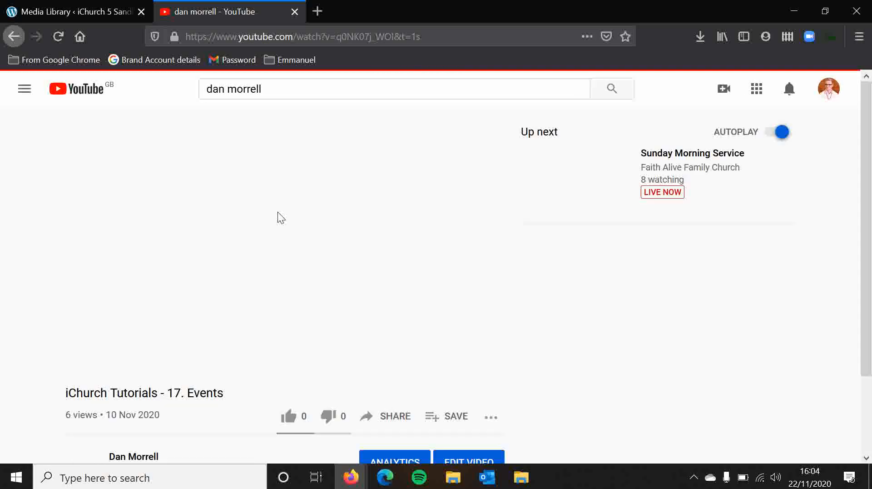
{"action": "left_click", "coordinate": [318, 260]}
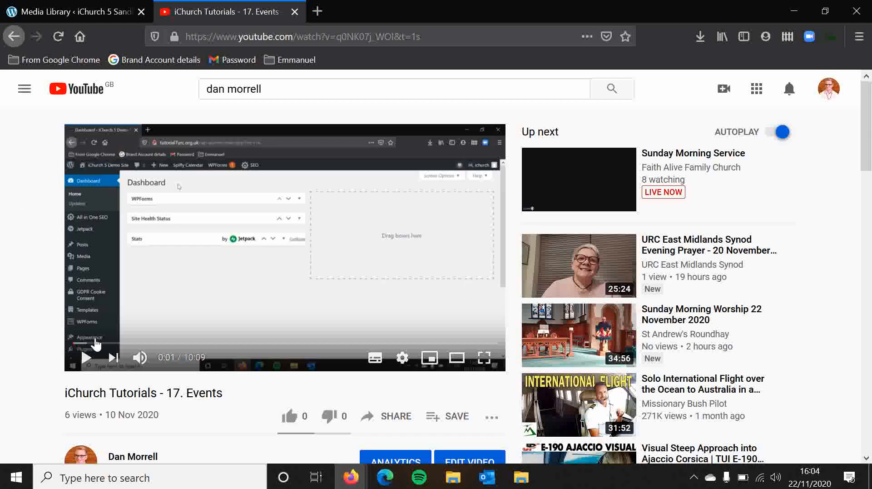
{"action": "left_click", "coordinate": [389, 420]}
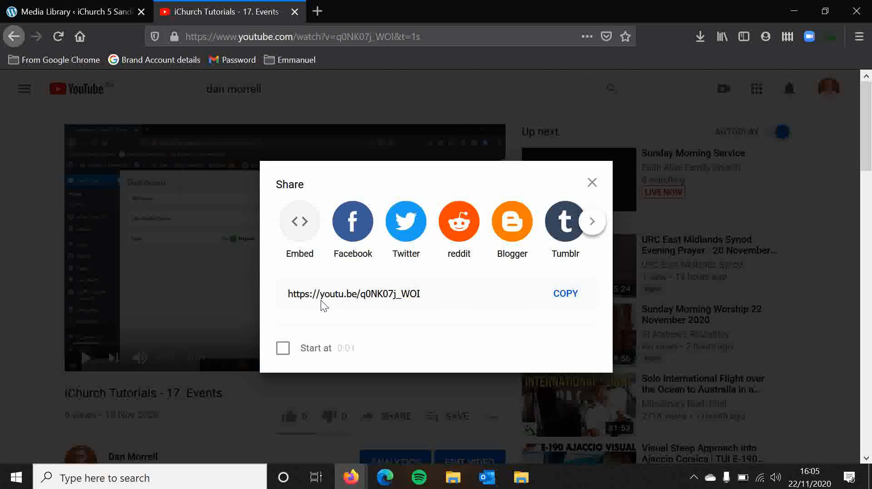
{"action": "left_click", "coordinate": [300, 223]}
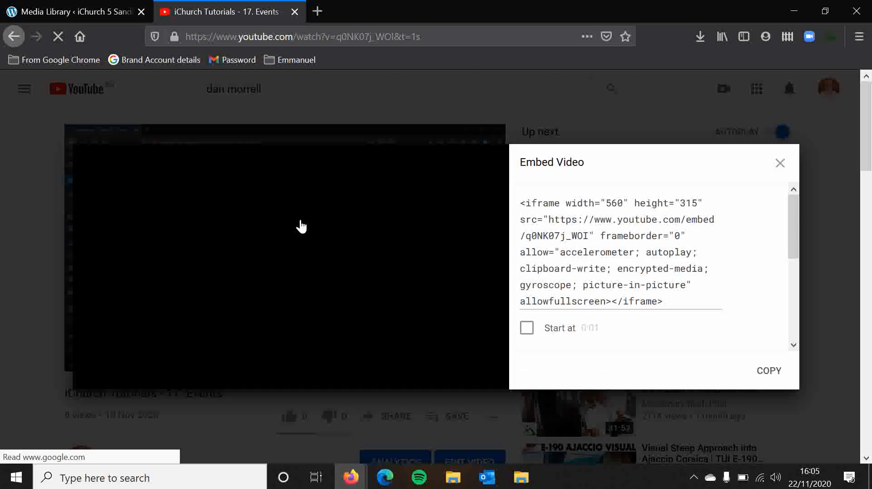
- Examine the video's embed code, start time setting and embed options for player controls and privacy-enhanced mode
{"action": "scroll", "coordinate": [616, 228], "scroll_direction": "down", "scroll_amount": 2}
{"action": "scroll", "coordinate": [616, 228], "scroll_direction": "up", "scroll_amount": 2}
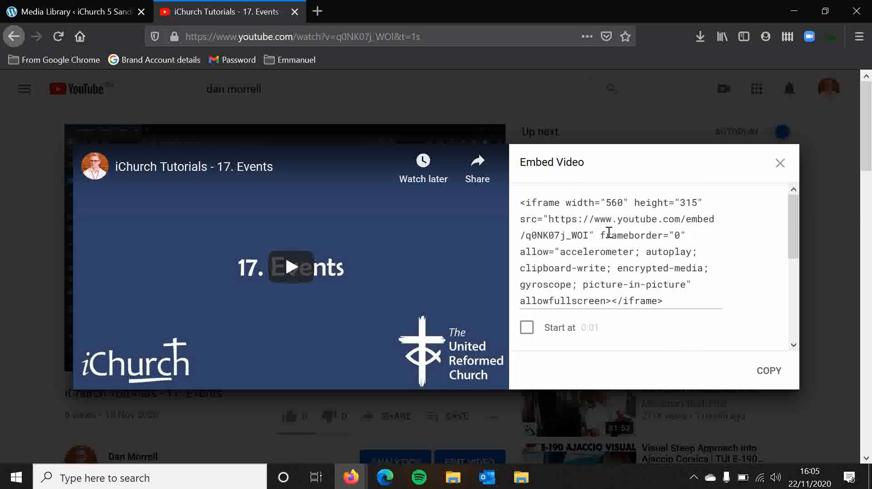
{"action": "scroll", "coordinate": [636, 276], "scroll_direction": "down", "scroll_amount": 3}
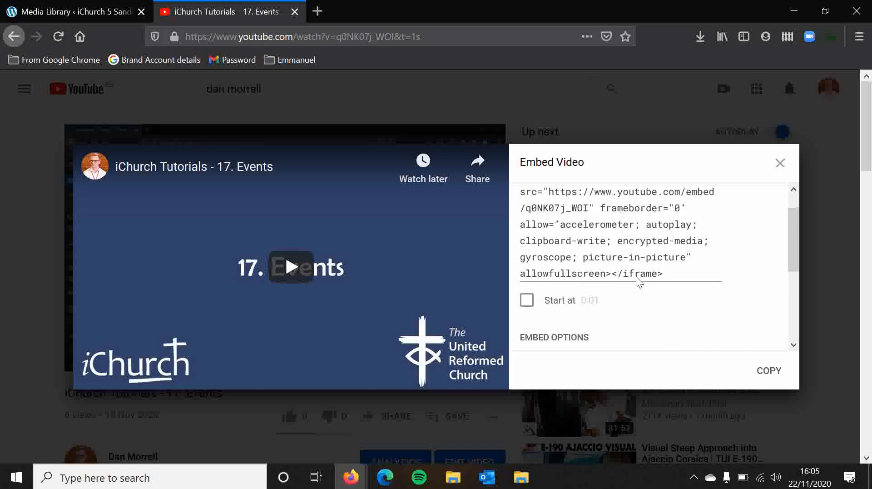
{"action": "scroll", "coordinate": [636, 277], "scroll_direction": "up", "scroll_amount": 3}
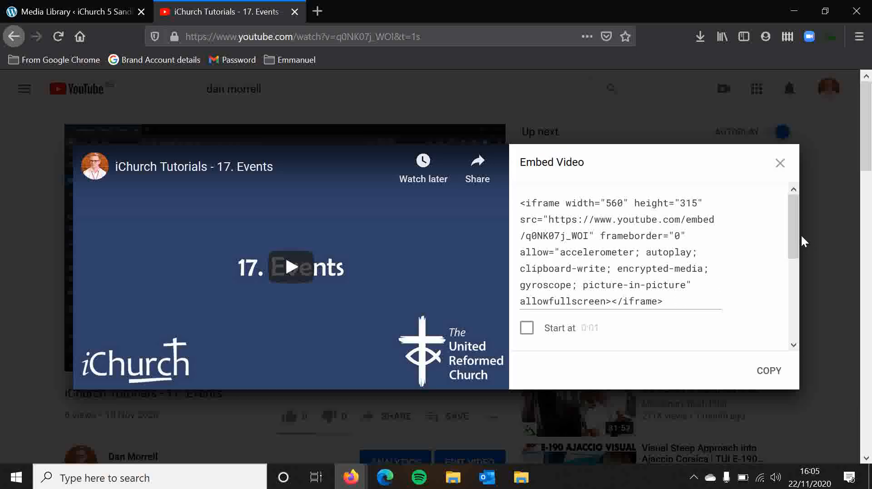
{"action": "mouse_move", "coordinate": [791, 234]}
{"action": "left_mouse_down"}
{"action": "mouse_move", "coordinate": [791, 252]}
{"action": "mouse_move", "coordinate": [791, 238]}
{"action": "left_mouse_up"}
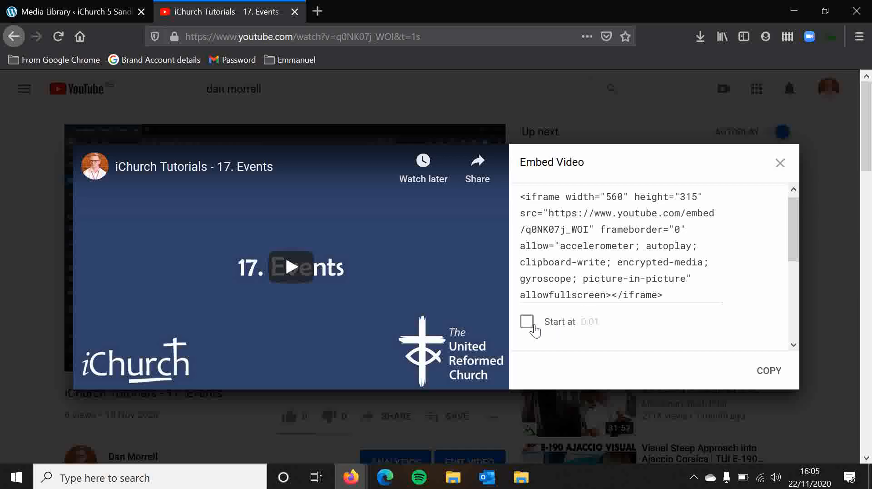
{"action": "scroll", "coordinate": [596, 308], "scroll_direction": "down", "scroll_amount": 3}
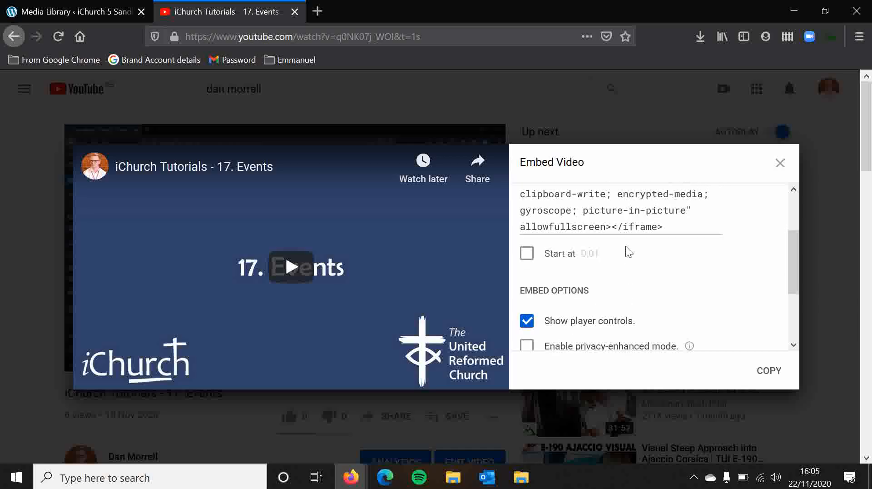
{"action": "scroll", "coordinate": [627, 252], "scroll_direction": "down", "scroll_amount": 3}
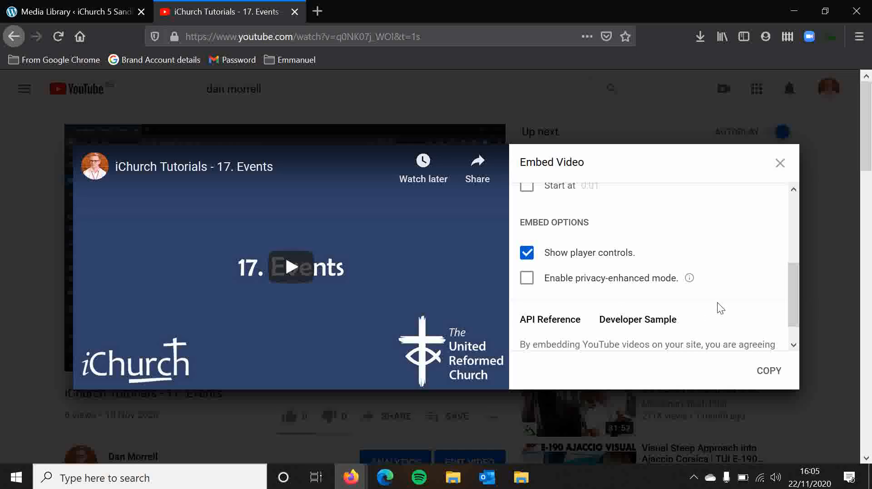
{"action": "scroll", "coordinate": [724, 294], "scroll_direction": "down", "scroll_amount": 1}
{"action": "scroll", "coordinate": [731, 298], "scroll_direction": "up", "scroll_amount": 3}
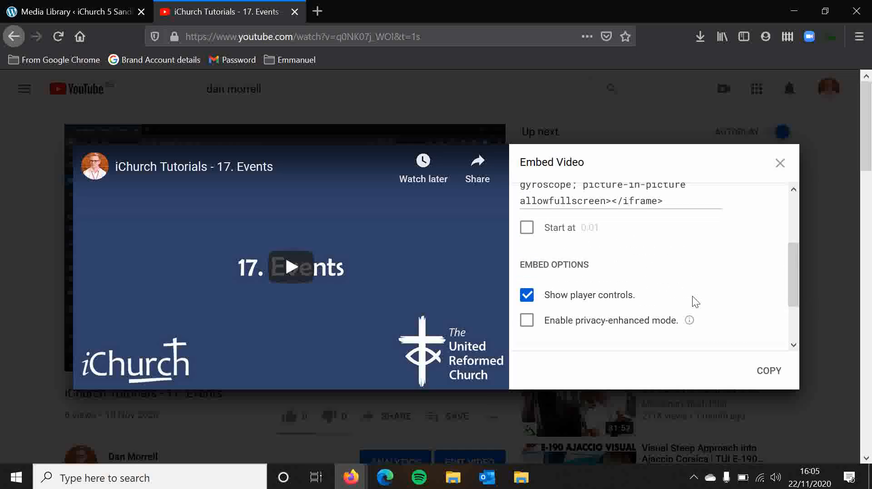
{"action": "scroll", "coordinate": [732, 313], "scroll_direction": "up", "scroll_amount": 3}
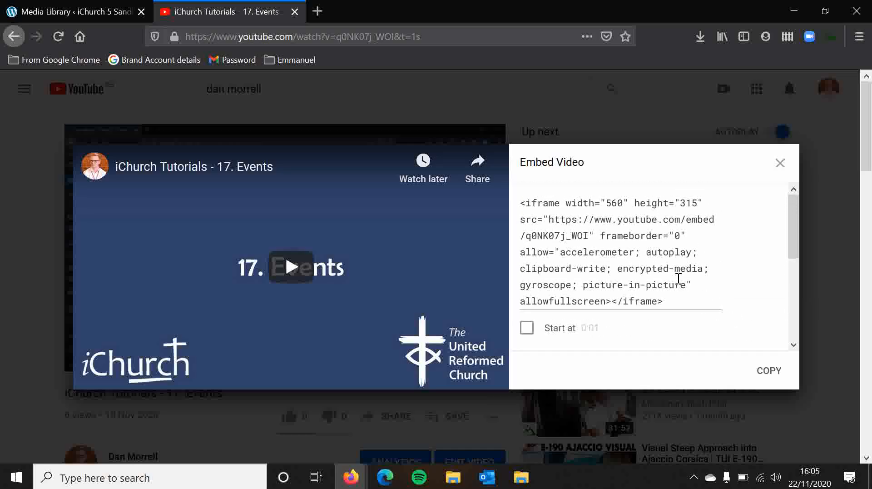
- Copy the complete iframe embed code of the Events tutorial video to the clipboard
{"action": "left_click_drag", "start_coordinate": [608, 203], "coordinate": [627, 204]}
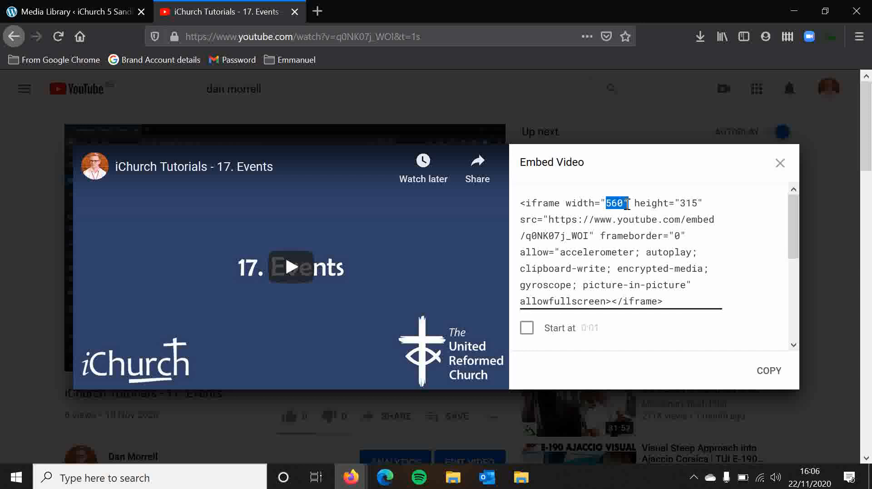
{"action": "triple_click", "coordinate": [687, 207]}
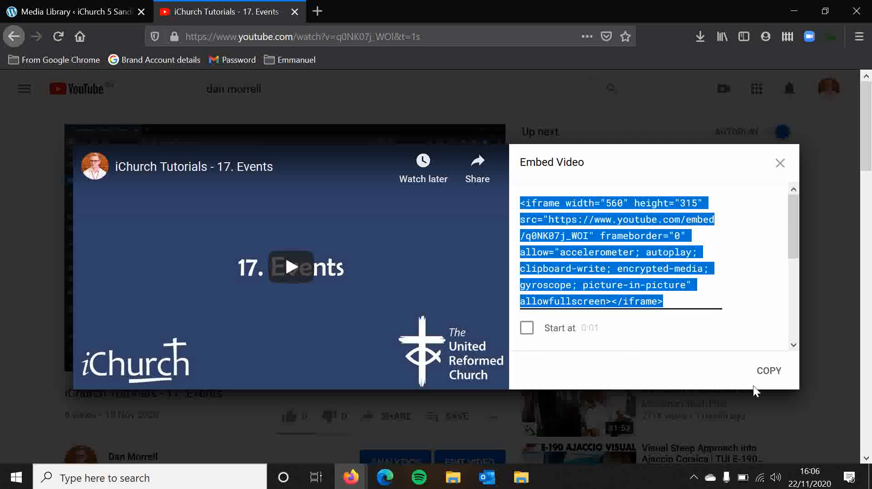
{"action": "left_click", "coordinate": [768, 373]}
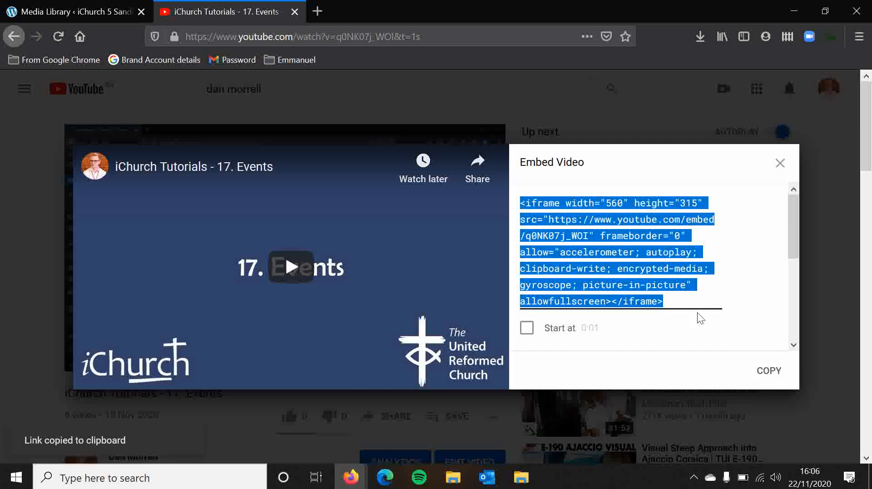
- Return to the WordPress admin and start a new page titled "Test"
{"action": "left_click", "coordinate": [53, 0]}
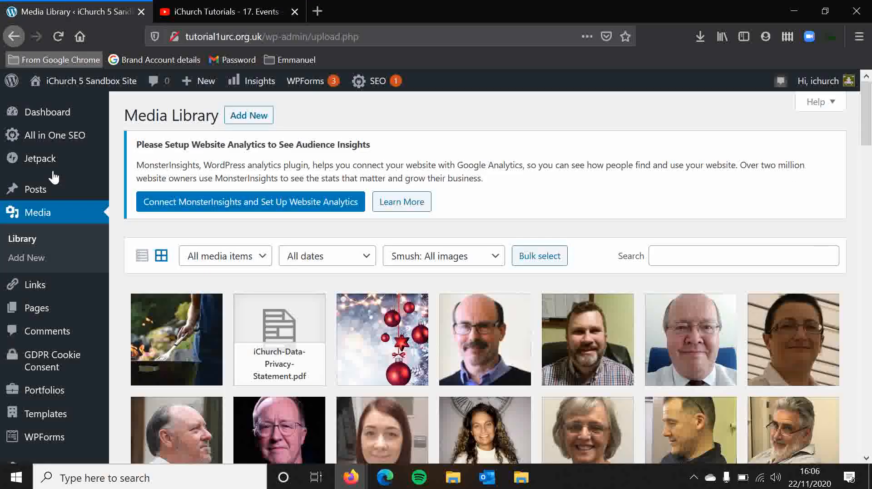
{"action": "mouse_move", "coordinate": [38, 303]}
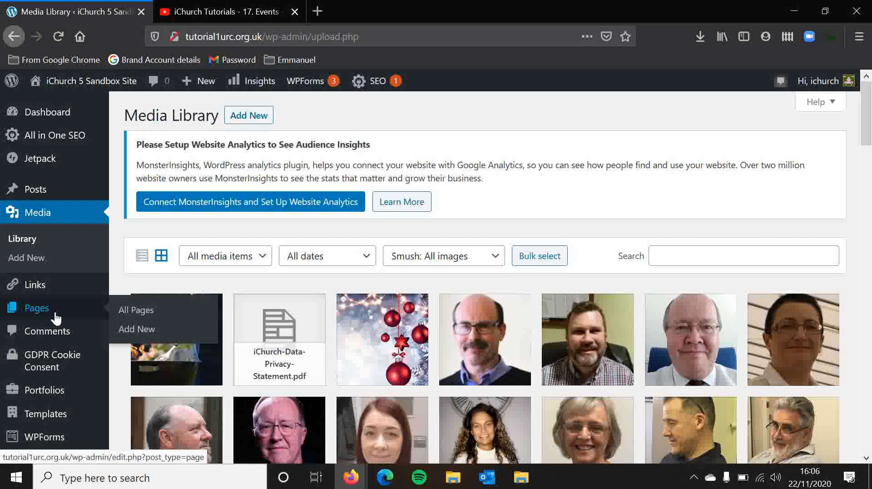
{"action": "left_click", "coordinate": [56, 318]}
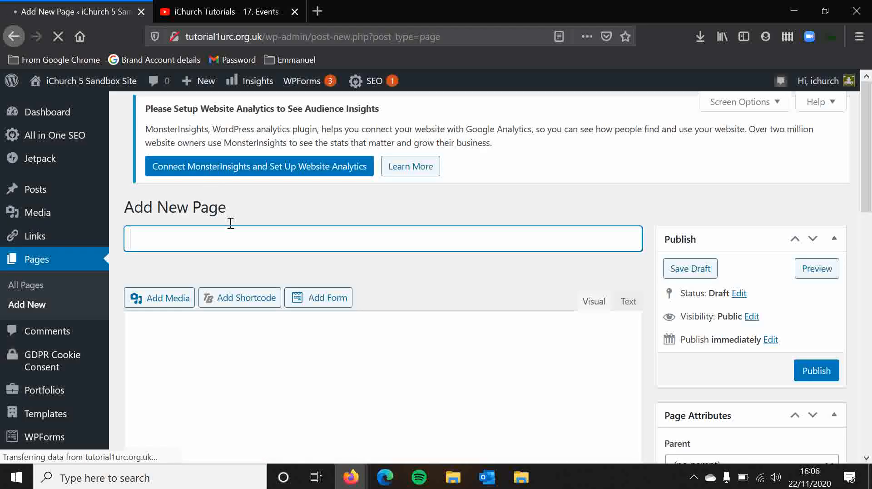
{"action": "type", "text": "TEst"}
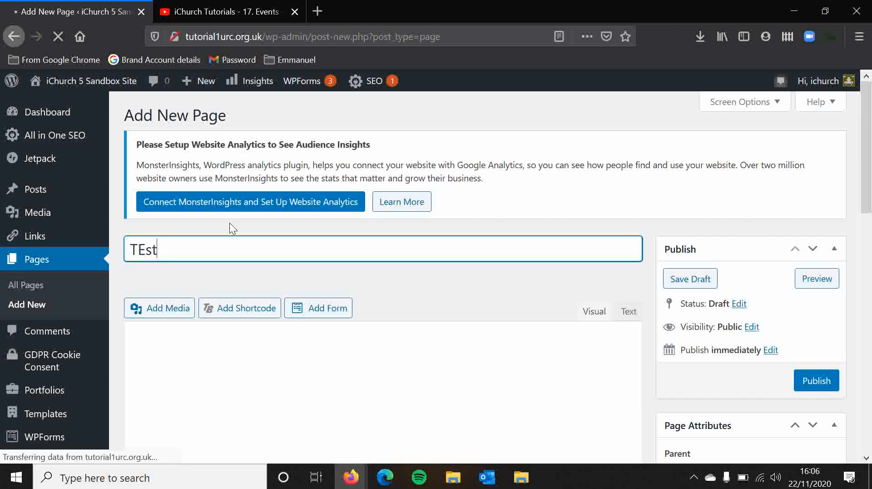
{"action": "key", "text": "BackSpace"}
{"action": "key", "text": "BackSpace"}
{"action": "key", "text": "BackSpace"}
{"action": "type", "text": "est"}
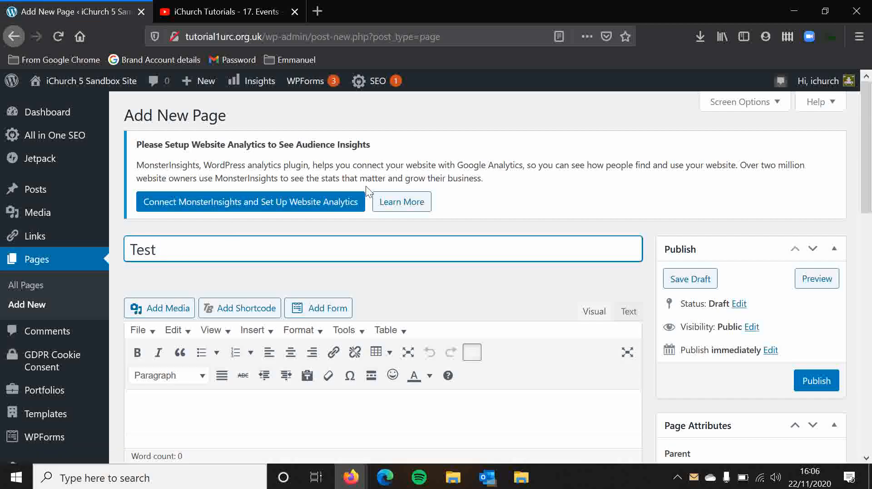
- Paste the copied iframe embed code into the Test page's content in the HTML text view
{"action": "left_click", "coordinate": [481, 290]}
{"action": "scroll", "coordinate": [474, 279], "scroll_direction": "down", "scroll_amount": 2}
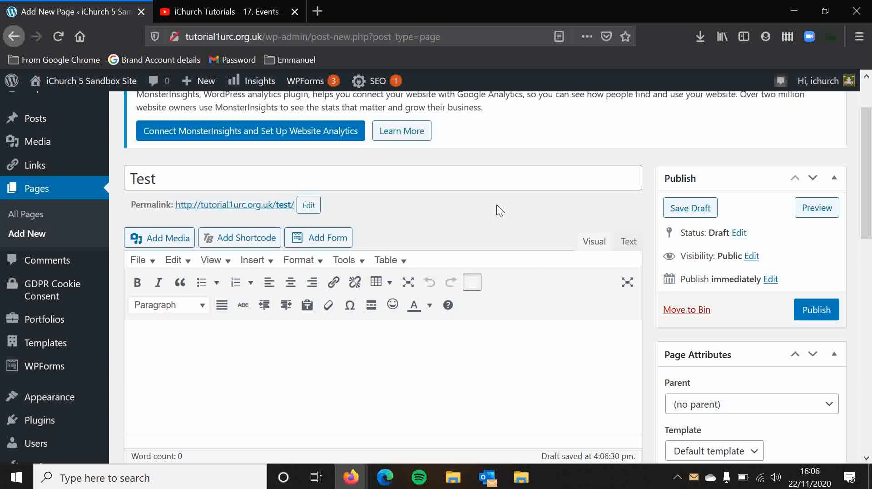
{"action": "scroll", "coordinate": [467, 220], "scroll_direction": "down", "scroll_amount": 2}
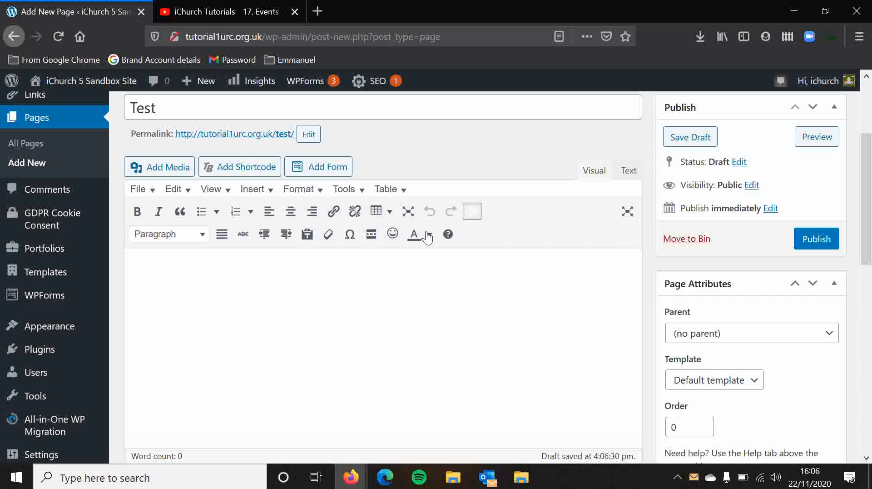
{"action": "left_click", "coordinate": [627, 171]}
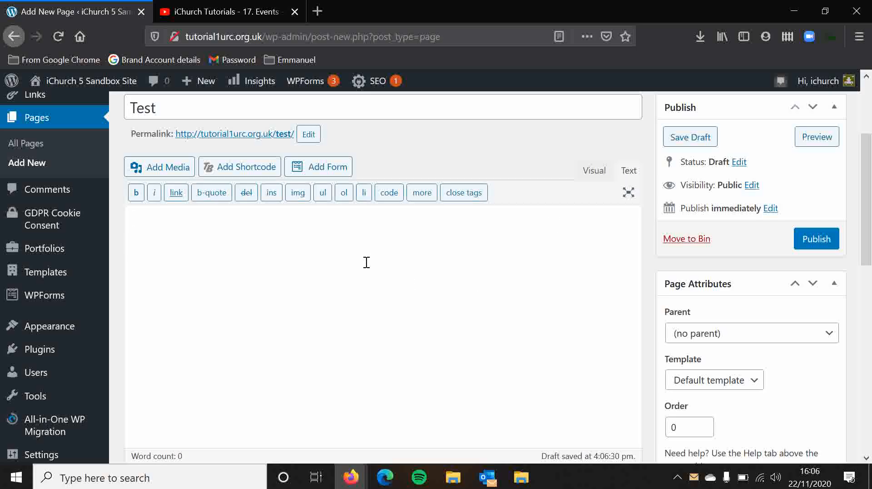
{"action": "right_click", "coordinate": [287, 226]}
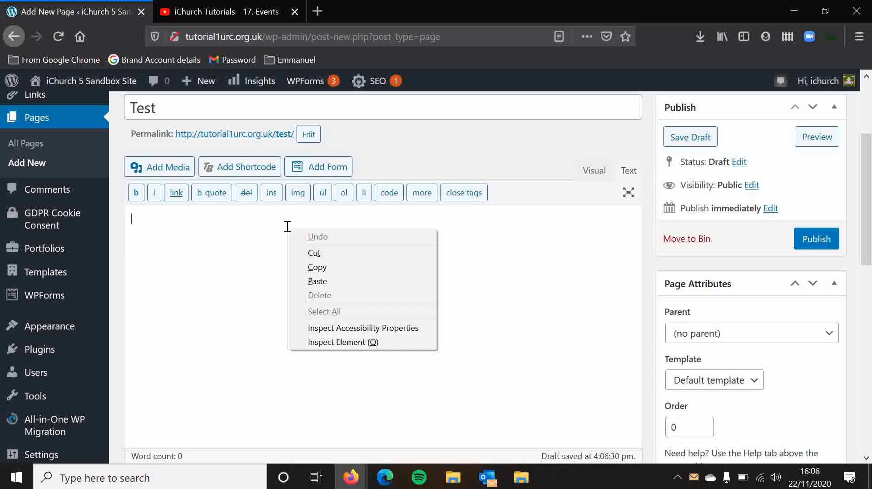
{"action": "left_click", "coordinate": [318, 281]}
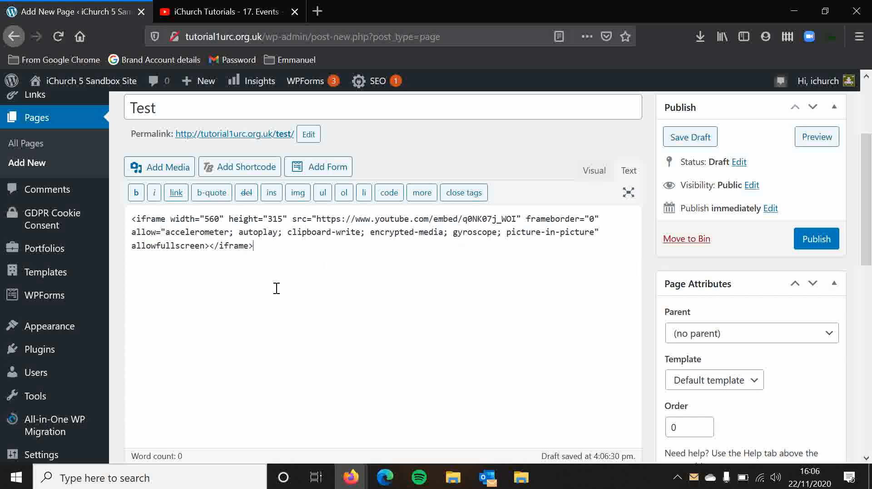
- Check how the embedded Events video appears in the page's visual view
{"action": "left_click", "coordinate": [598, 173]}
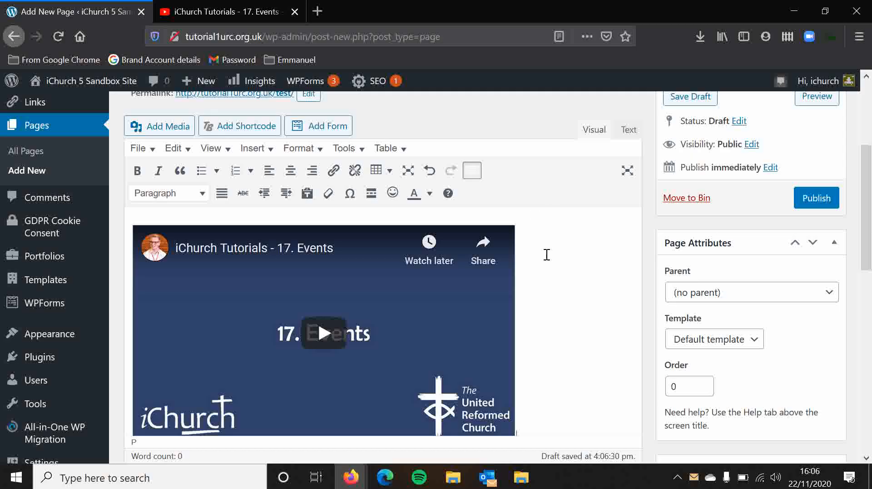
{"action": "left_click", "coordinate": [496, 352]}
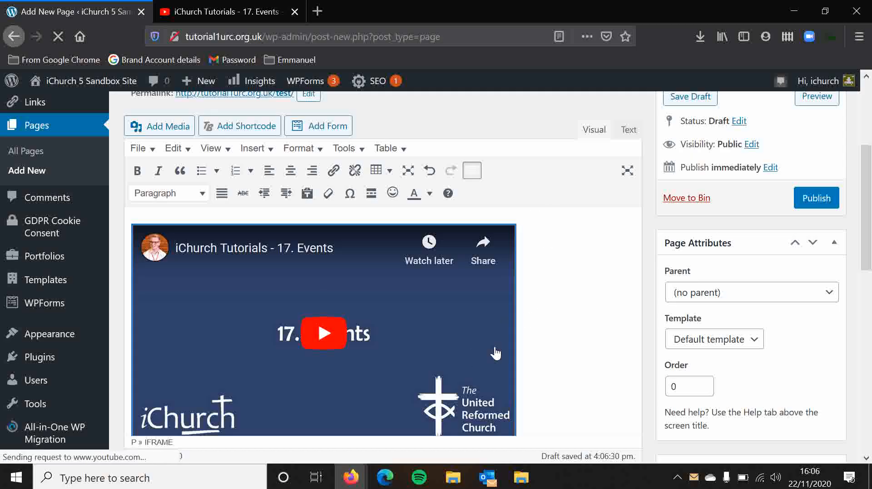
{"action": "scroll", "coordinate": [555, 274], "scroll_direction": "down", "scroll_amount": 2}
{"action": "scroll", "coordinate": [555, 274], "scroll_direction": "up", "scroll_amount": 2}
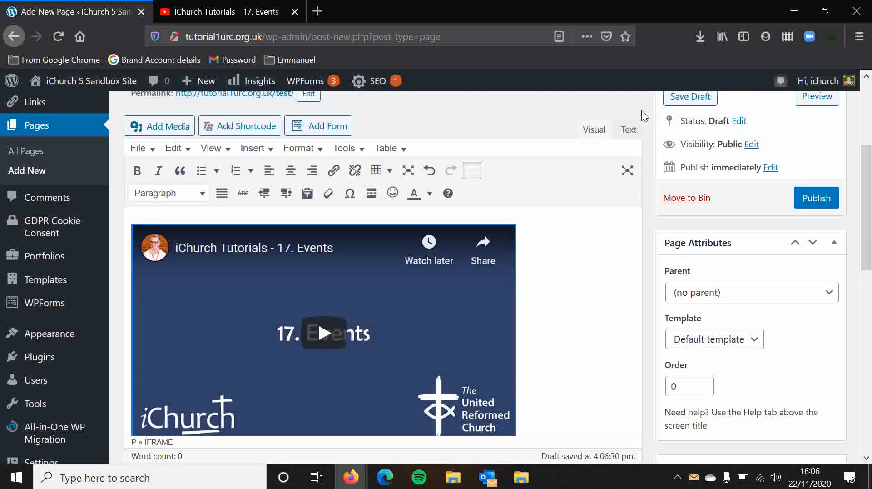
- Set the iframe's width to 300 in the page's HTML and check the resized video in the visual view
{"action": "left_click", "coordinate": [628, 138]}
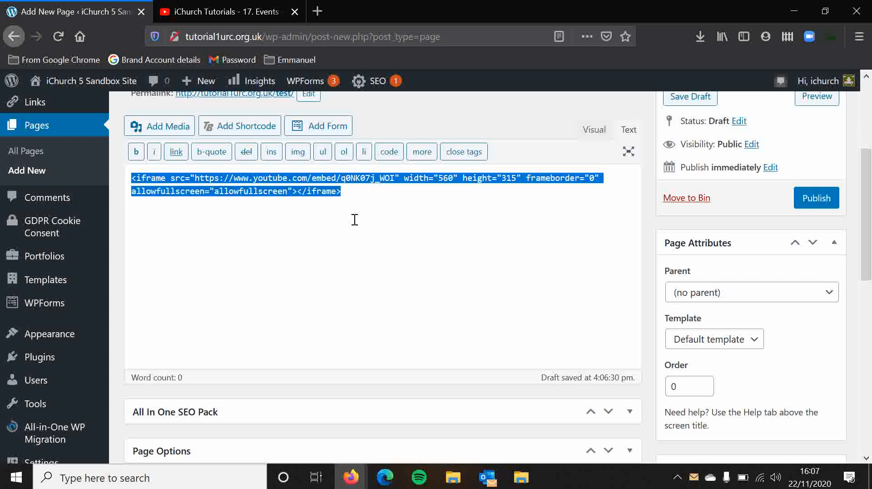
{"action": "left_click", "coordinate": [411, 188]}
{"action": "left_click_drag", "start_coordinate": [439, 179], "coordinate": [456, 179]}
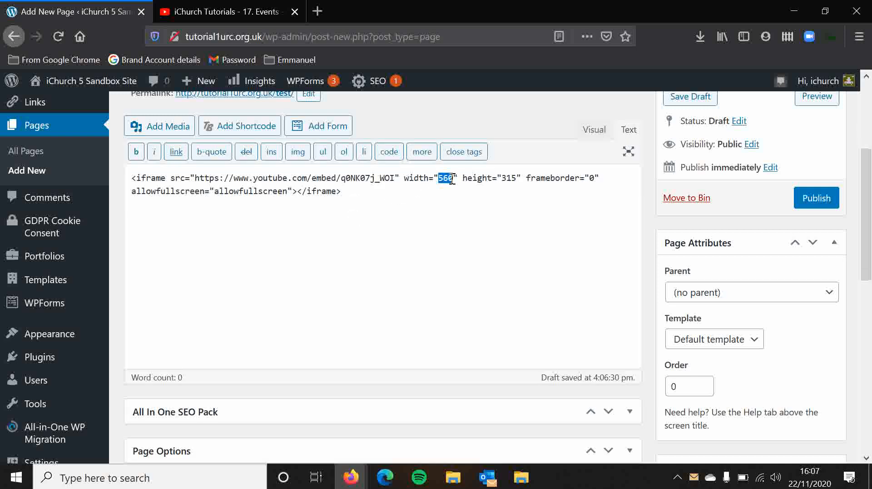
{"action": "type", "text": "300"}
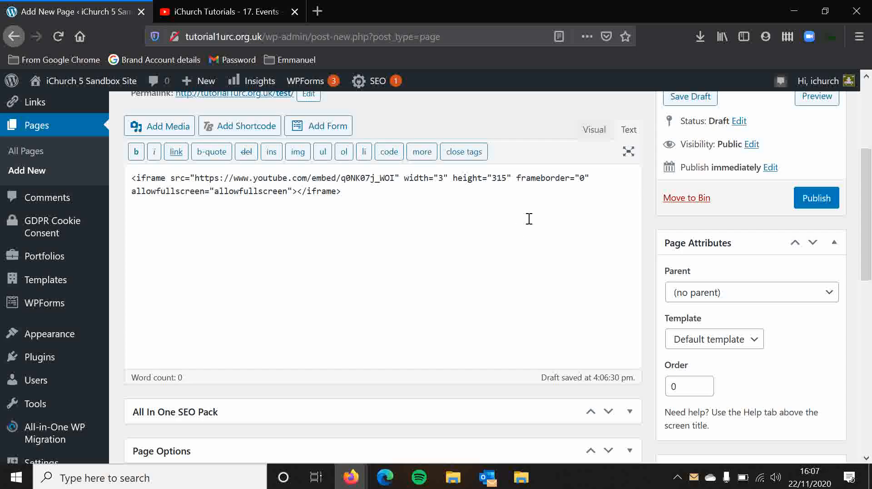
{"action": "left_click", "coordinate": [528, 192]}
{"action": "left_click", "coordinate": [595, 129]}
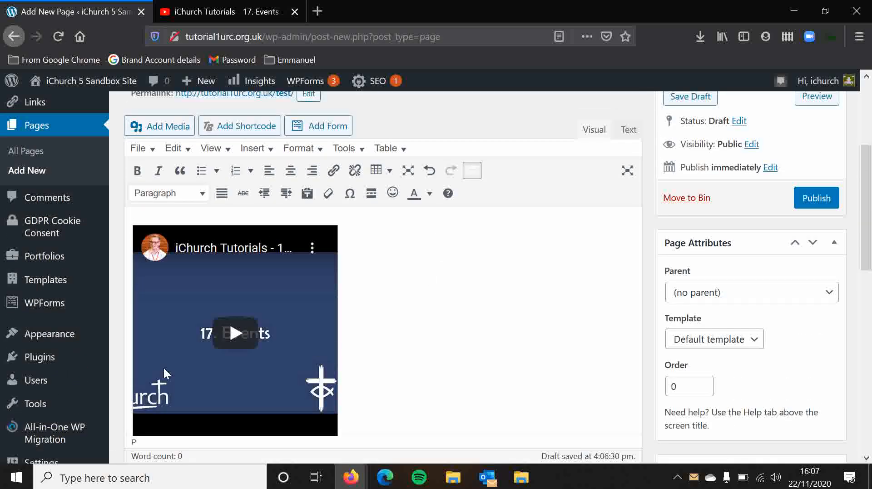
- Set the iframe's width back to 560 in the page's HTML code
{"action": "left_click", "coordinate": [630, 132]}
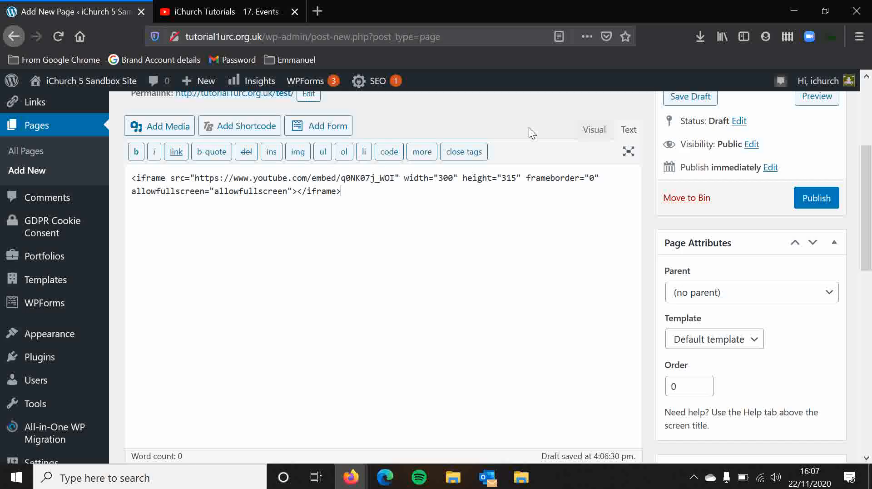
{"action": "double_click", "coordinate": [447, 178]}
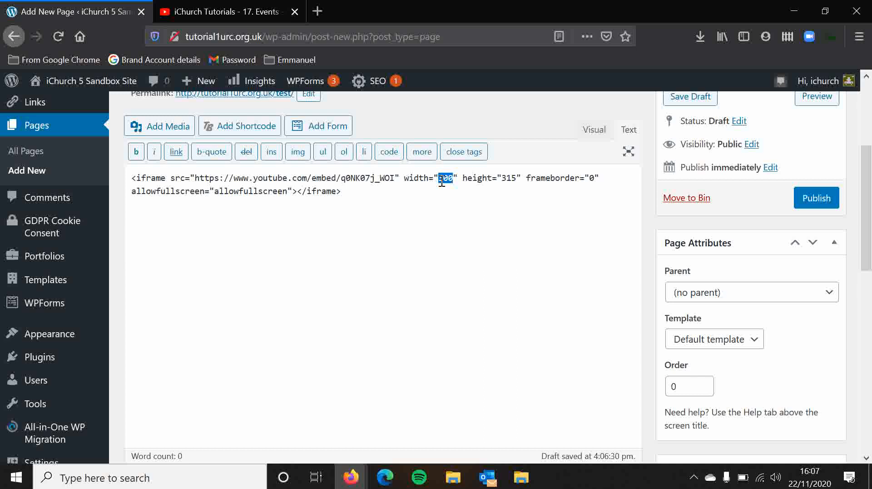
{"action": "left_click", "coordinate": [196, 4]}
{"action": "left_click", "coordinate": [107, 11]}
{"action": "type", "text": "560"}
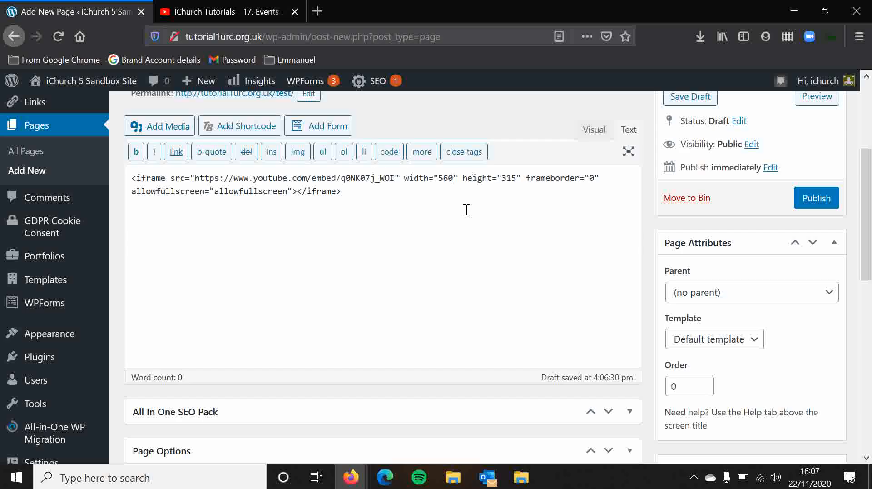
{"action": "left_click", "coordinate": [453, 192]}
{"action": "left_click_drag", "start_coordinate": [439, 178], "coordinate": [515, 177]}
{"action": "left_click", "coordinate": [518, 132]}
- Preview the Test page and bring the embedded Events video into view
{"action": "scroll", "coordinate": [525, 154], "scroll_direction": "up", "scroll_amount": 2}
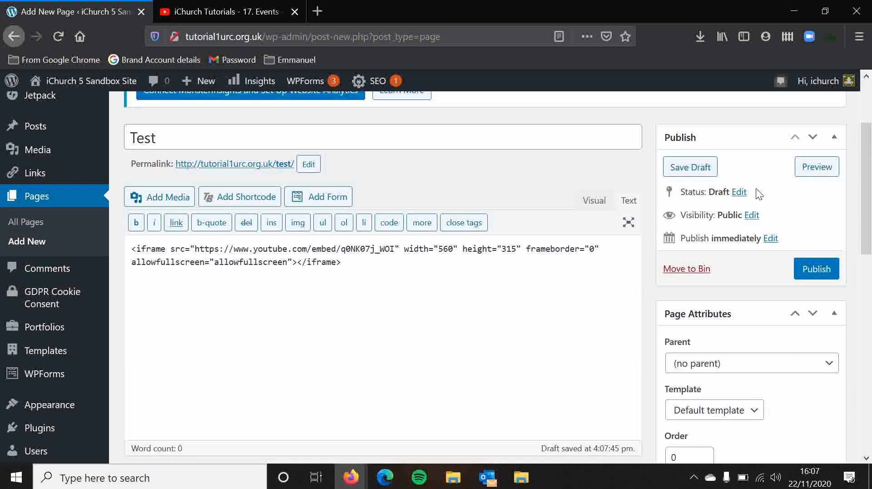
{"action": "left_click", "coordinate": [825, 176]}
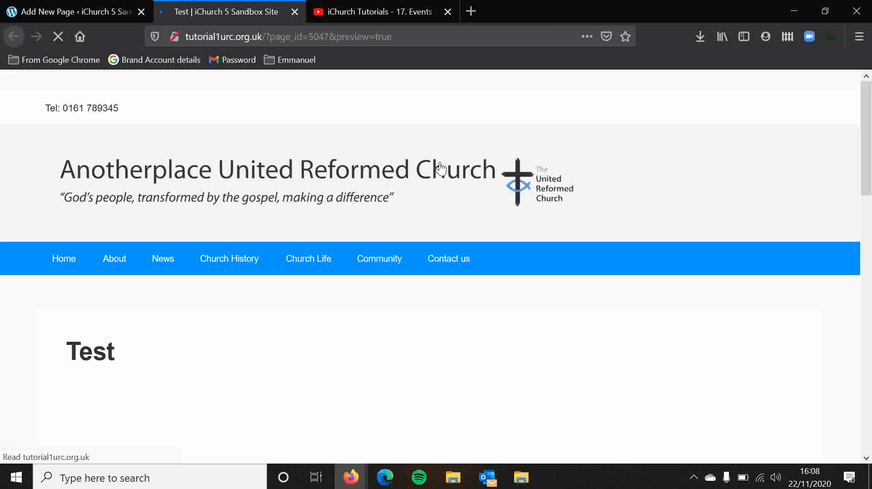
{"action": "scroll", "coordinate": [427, 227], "scroll_direction": "down", "scroll_amount": 3}
{"action": "scroll", "coordinate": [472, 247], "scroll_direction": "down", "scroll_amount": 2}
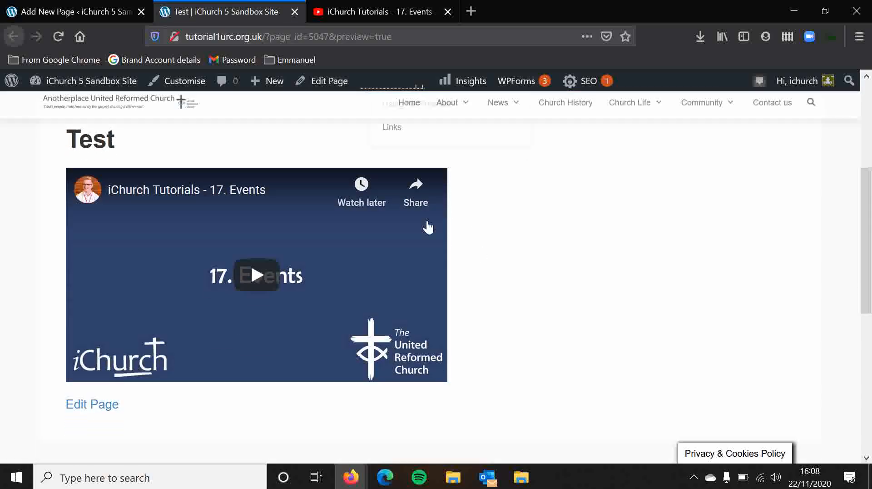
- Play the embedded video briefly in the page preview, and pause and mute it
{"action": "left_click", "coordinate": [250, 284]}
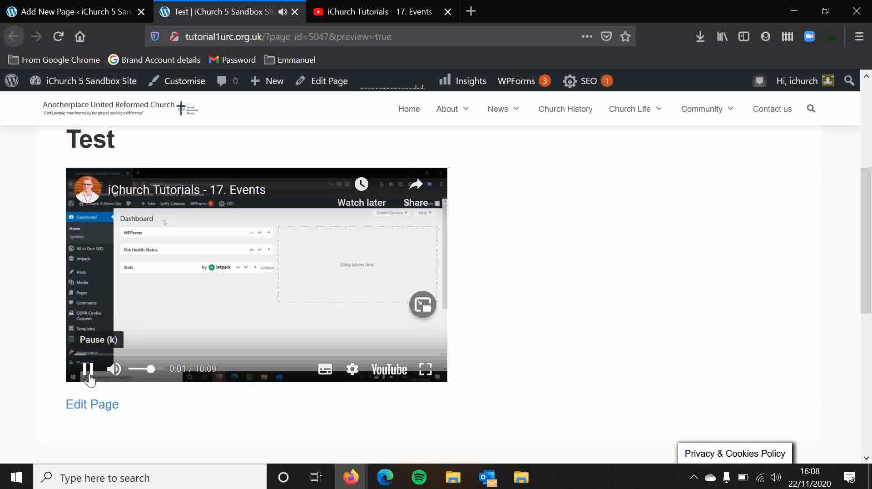
{"action": "left_click", "coordinate": [88, 369]}
{"action": "left_click", "coordinate": [114, 368]}
{"action": "left_click", "coordinate": [418, 254]}
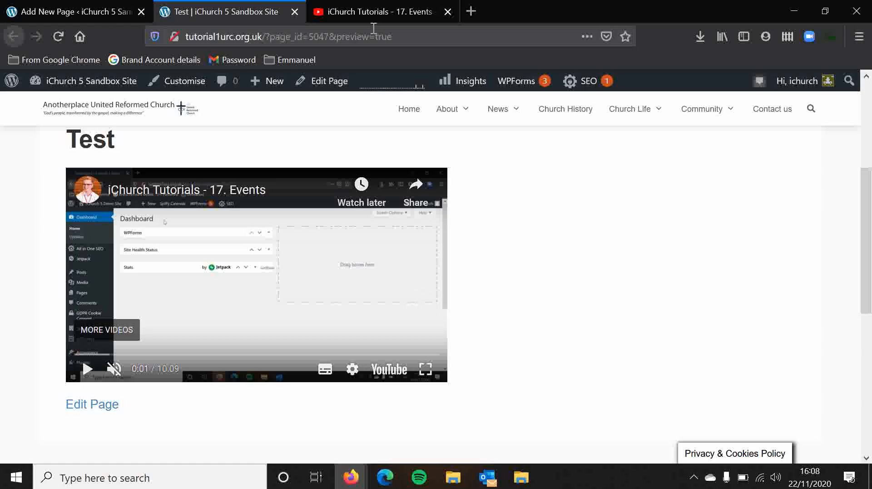
- Return to the YouTube page of the Events video and close its embed code dialog
{"action": "left_click", "coordinate": [366, 14]}
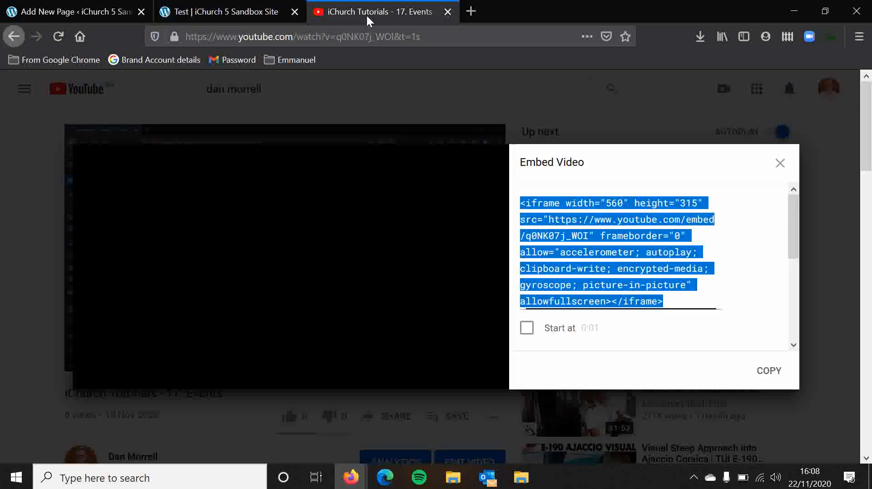
{"action": "left_click", "coordinate": [781, 164]}
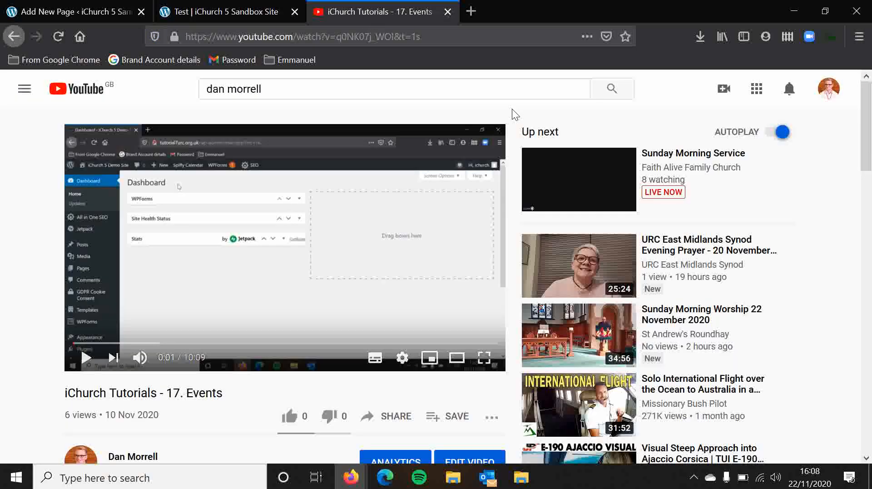
{"action": "scroll", "coordinate": [242, 376], "scroll_direction": "down", "scroll_amount": 3}
{"action": "scroll", "coordinate": [282, 368], "scroll_direction": "up", "scroll_amount": 3}
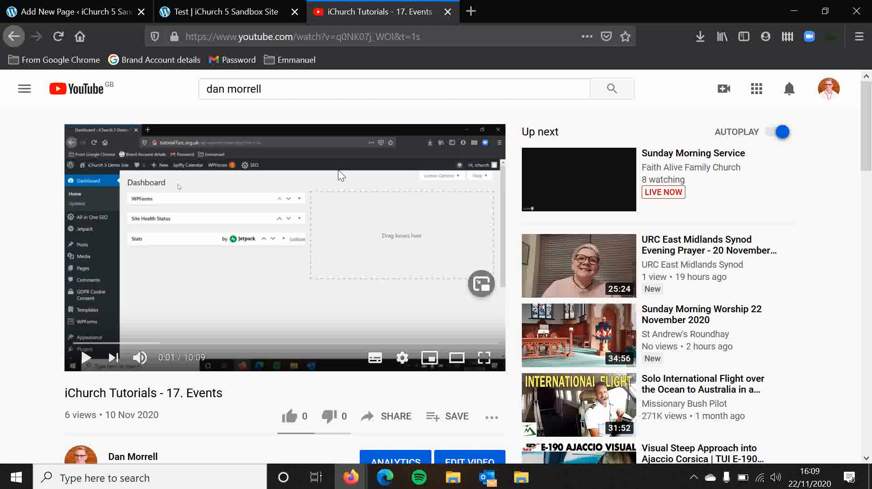
{"action": "scroll", "coordinate": [244, 392], "scroll_direction": "down", "scroll_amount": 5}
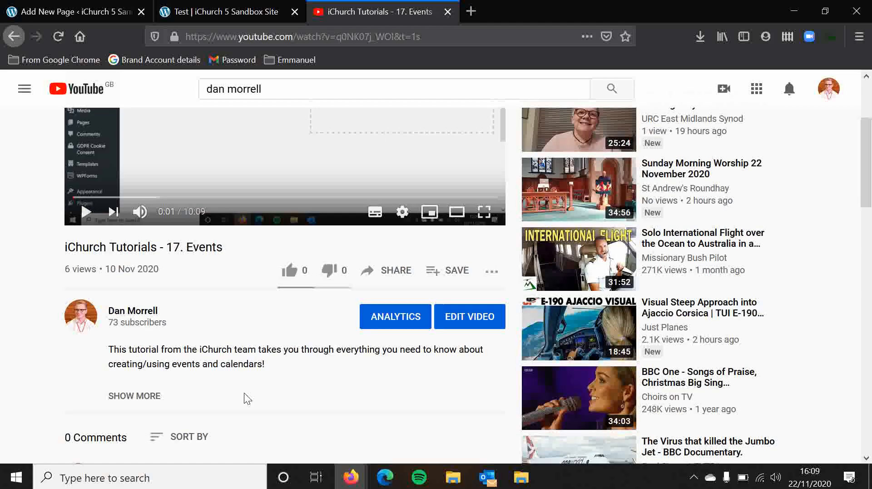
{"action": "left_click", "coordinate": [492, 205]}
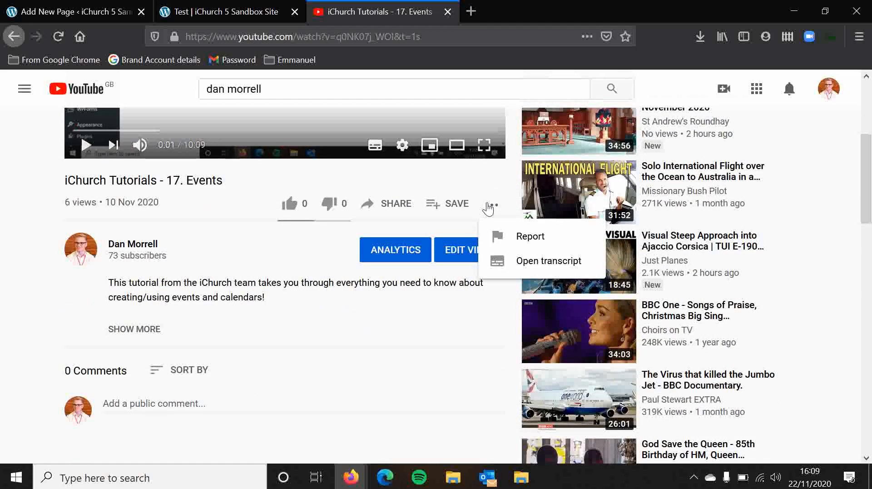
{"action": "left_click", "coordinate": [838, 95]}
{"action": "left_click", "coordinate": [516, 94]}
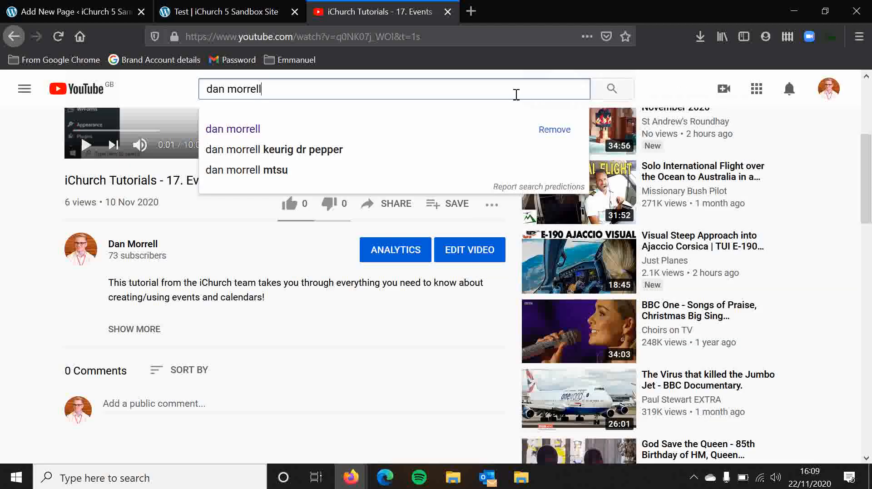
{"action": "left_click", "coordinate": [689, 85]}
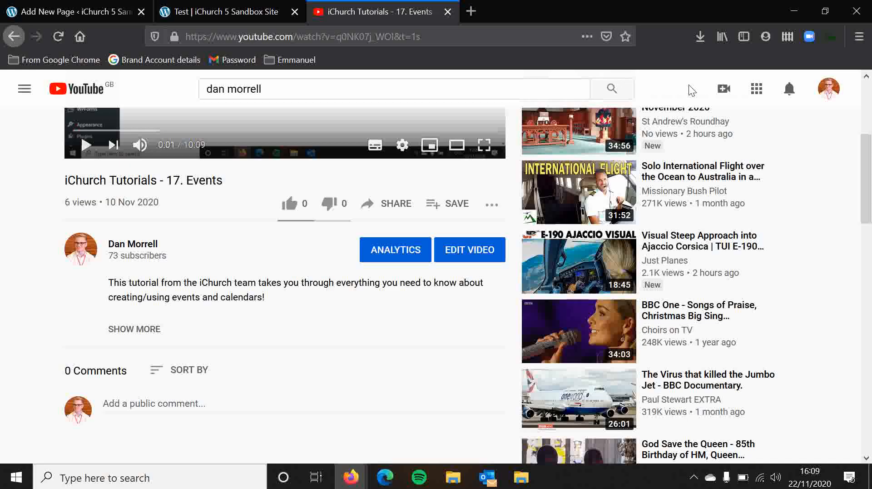
{"action": "scroll", "coordinate": [689, 85], "scroll_direction": "up", "scroll_amount": 3}
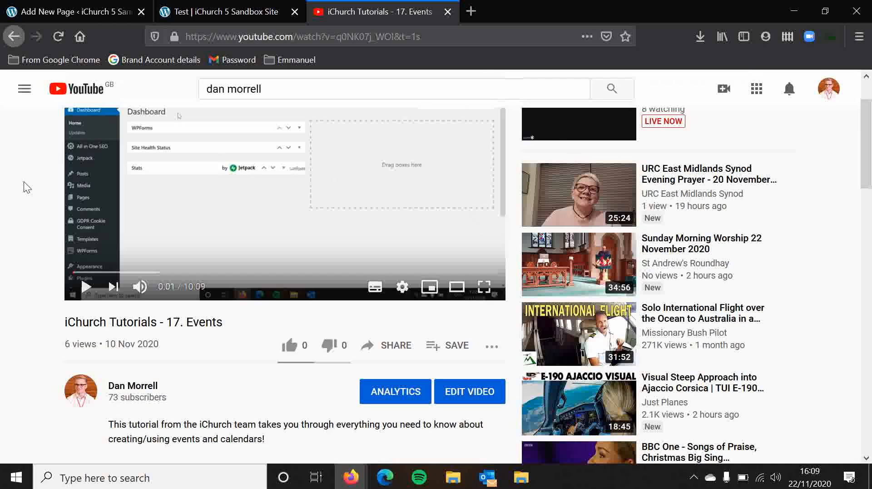
{"action": "scroll", "coordinate": [23, 181], "scroll_direction": "up", "scroll_amount": 2}
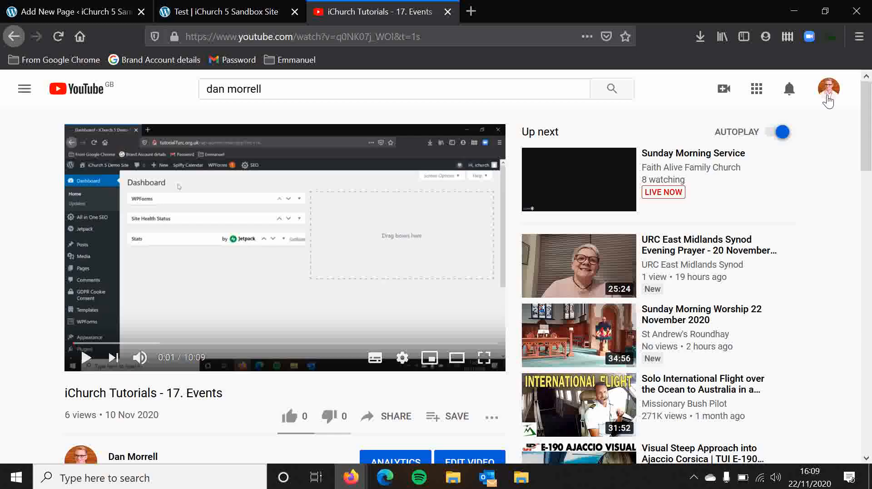
- Open the full iChurch Tutorials playlist from the playlists on your own YouTube channel
{"action": "left_click", "coordinate": [829, 91]}
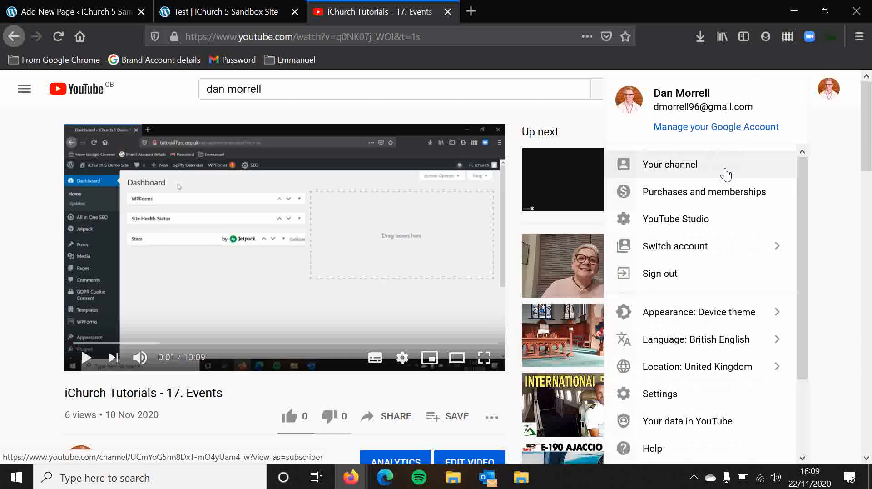
{"action": "left_click", "coordinate": [726, 174]}
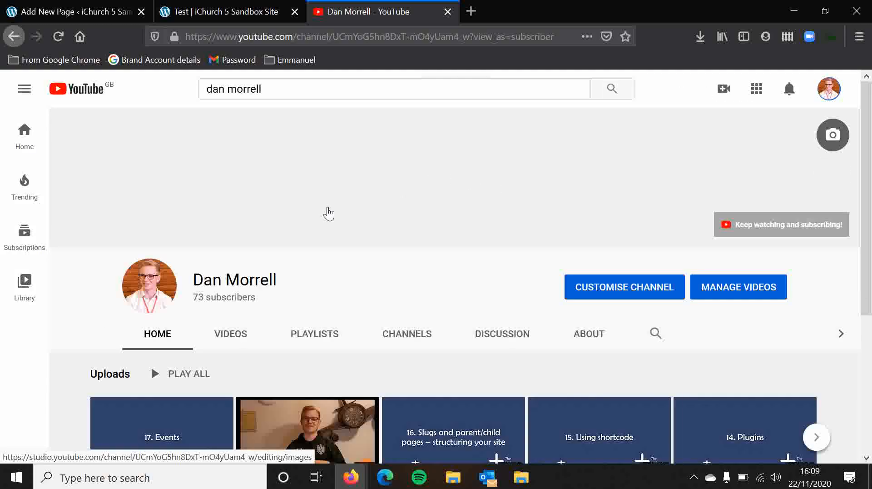
{"action": "left_click", "coordinate": [314, 348]}
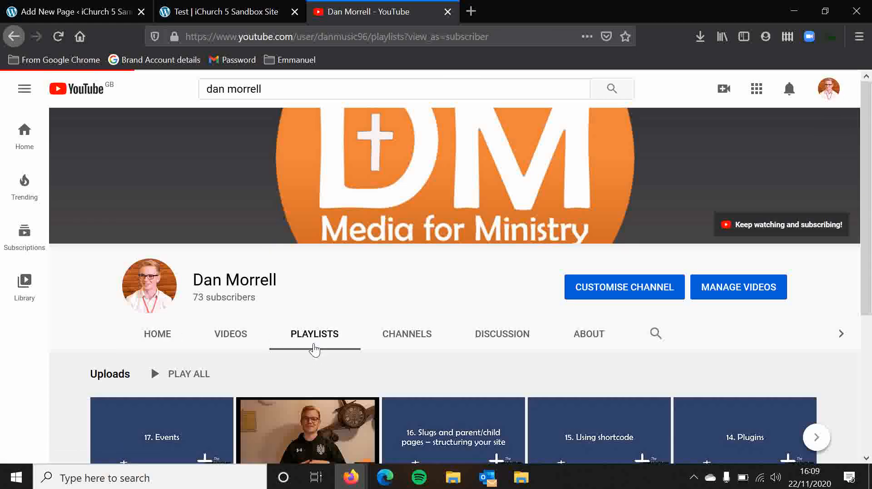
{"action": "scroll", "coordinate": [280, 291], "scroll_direction": "down", "scroll_amount": 4}
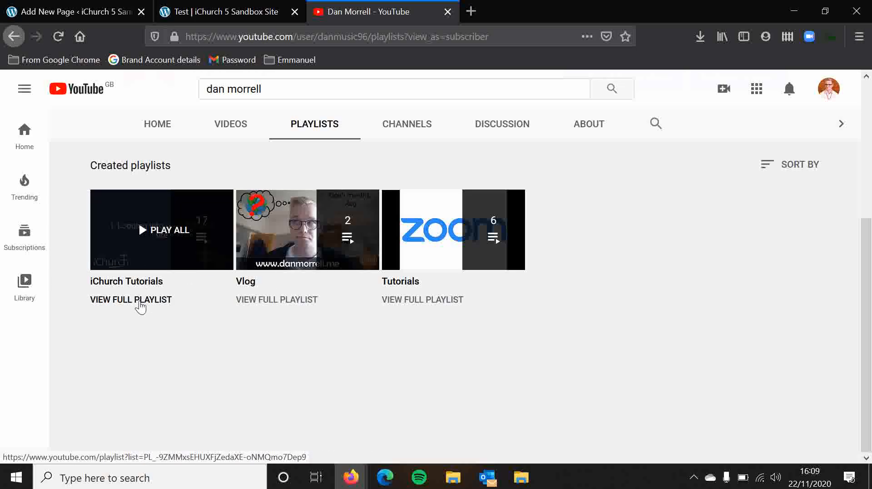
{"action": "left_click", "coordinate": [140, 302]}
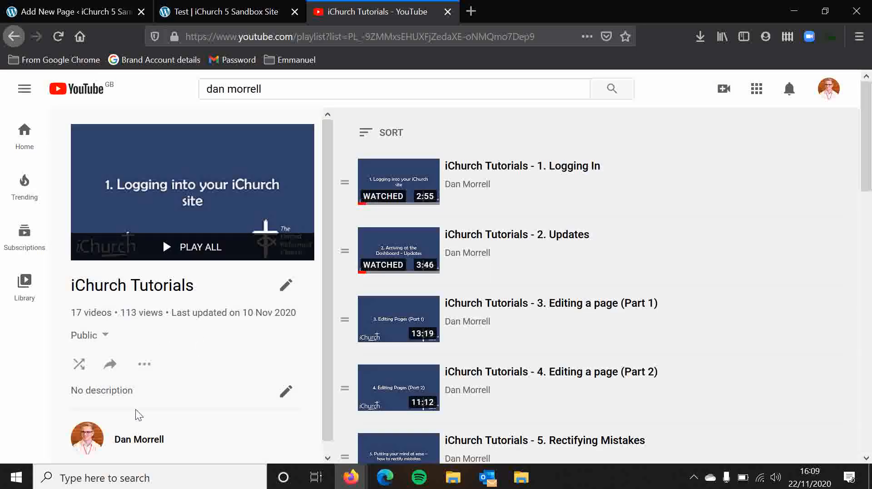
- Open the embed code dialog for the iChurch Tutorials playlist and examine its embed options
{"action": "left_click", "coordinate": [111, 365]}
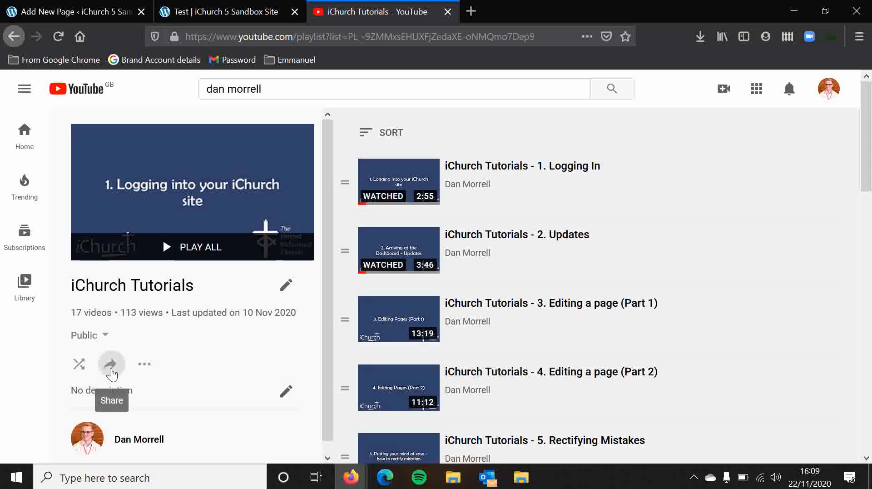
{"action": "left_click", "coordinate": [300, 248]}
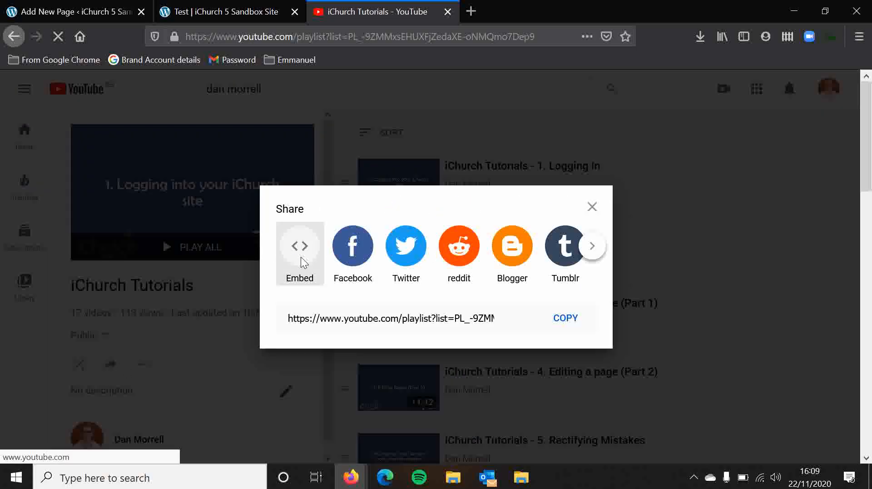
{"action": "scroll", "coordinate": [613, 247], "scroll_direction": "down", "scroll_amount": 5}
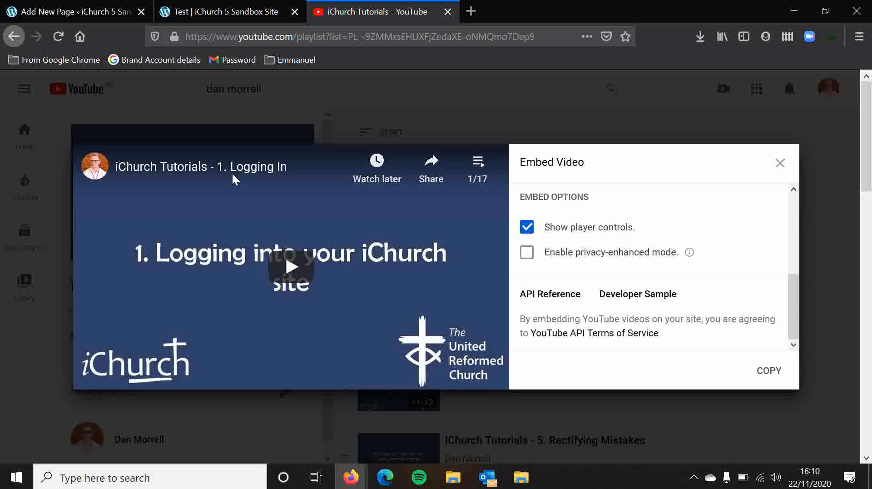
- Browse the video list inside the embedded playlist's preview and close the list
{"action": "left_click", "coordinate": [484, 172]}
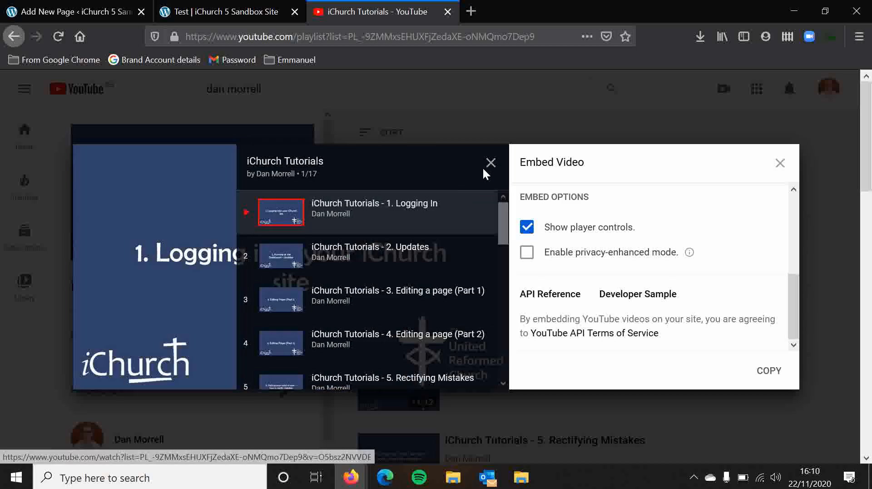
{"action": "scroll", "coordinate": [428, 228], "scroll_direction": "down", "scroll_amount": 10}
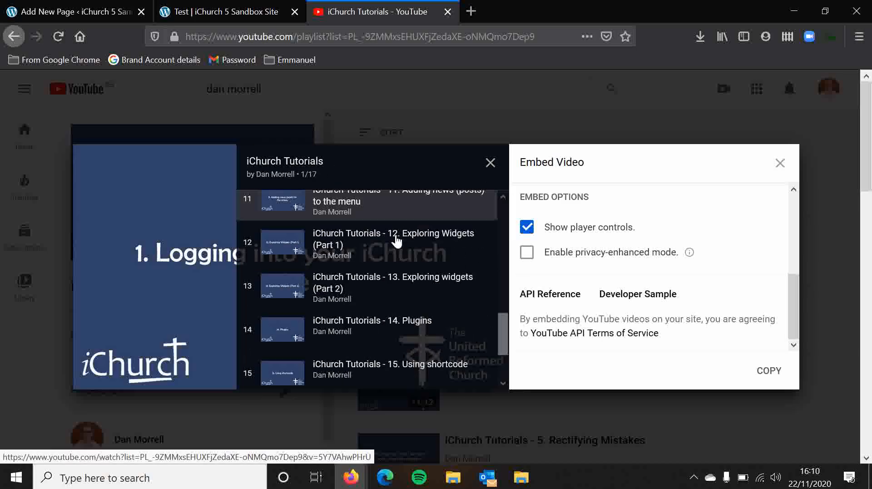
{"action": "scroll", "coordinate": [397, 242], "scroll_direction": "down", "scroll_amount": 3}
{"action": "left_click", "coordinate": [490, 163]}
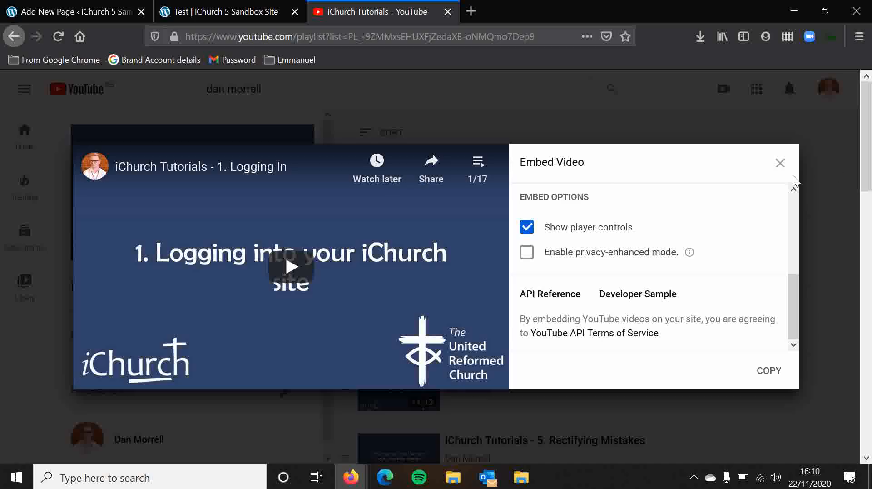
- Close the playlist's embed dialog and the YouTube page, and return to the Test page's editor in WordPress
{"action": "left_click", "coordinate": [780, 164]}
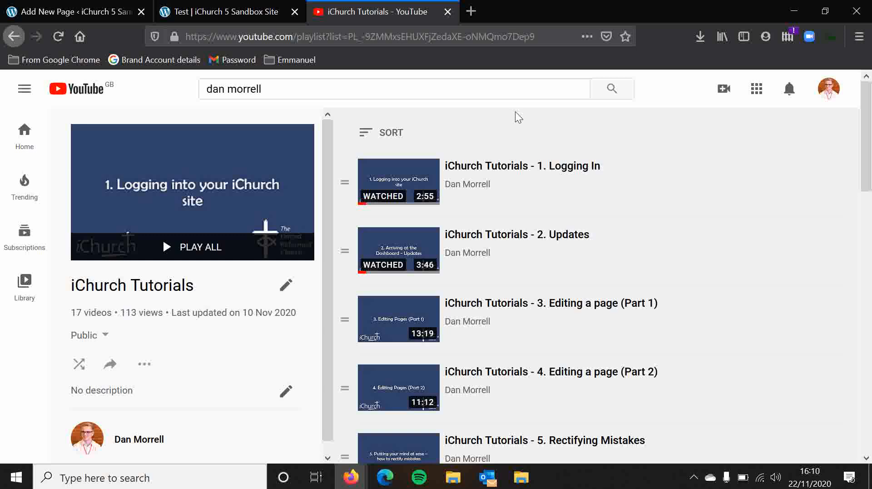
{"action": "left_click", "coordinate": [448, 13]}
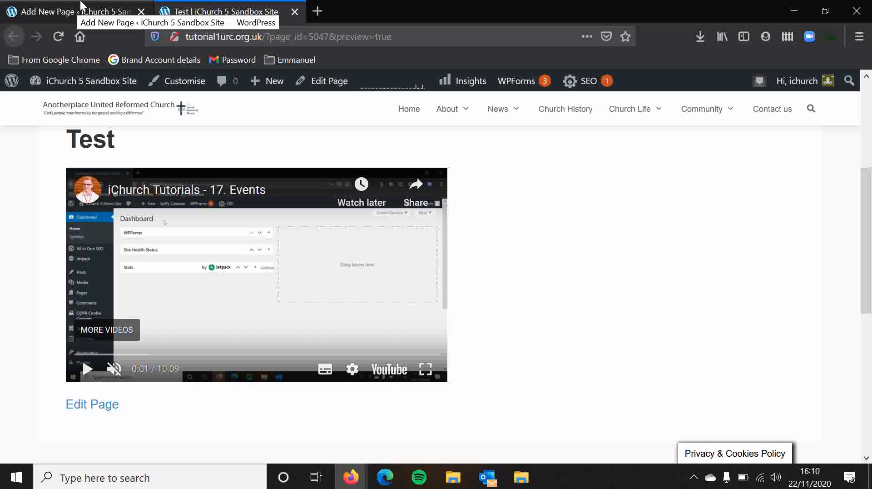
{"action": "left_click", "coordinate": [83, 5]}
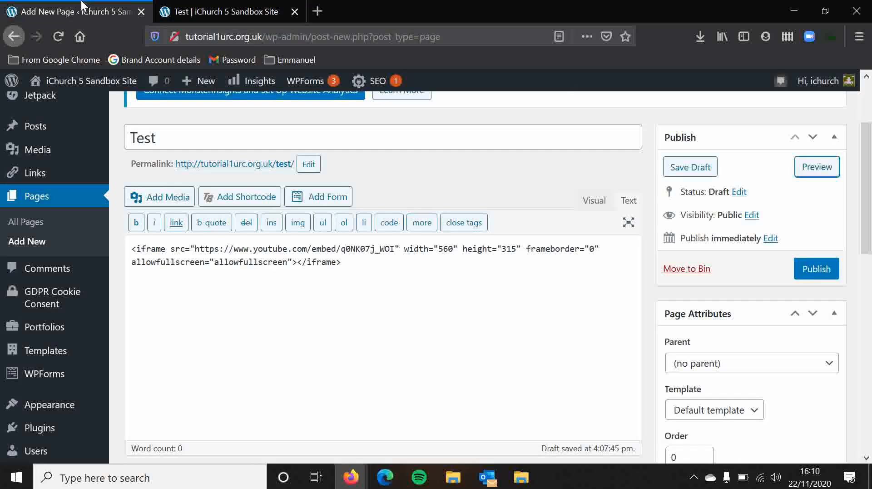